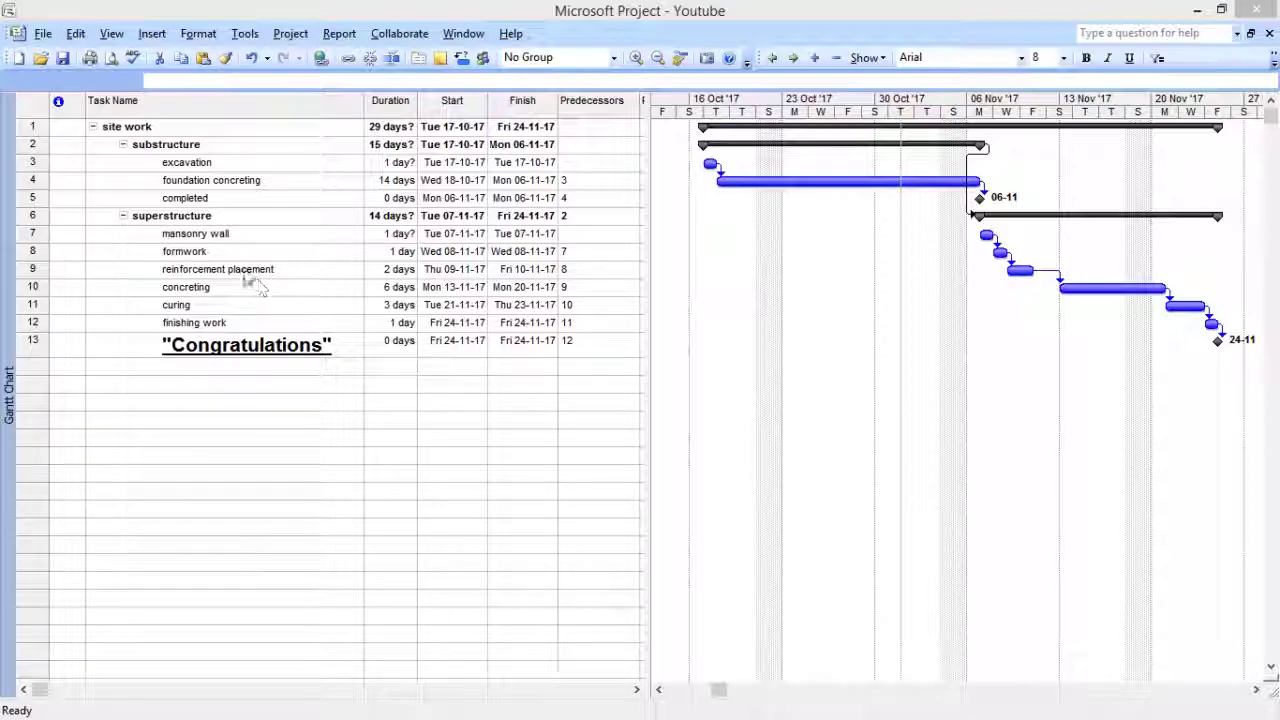
# Switch the project from the Gantt chart to the Resource Sheet view
pyautogui.click(188, 164)
pyautogui.click(244, 385)
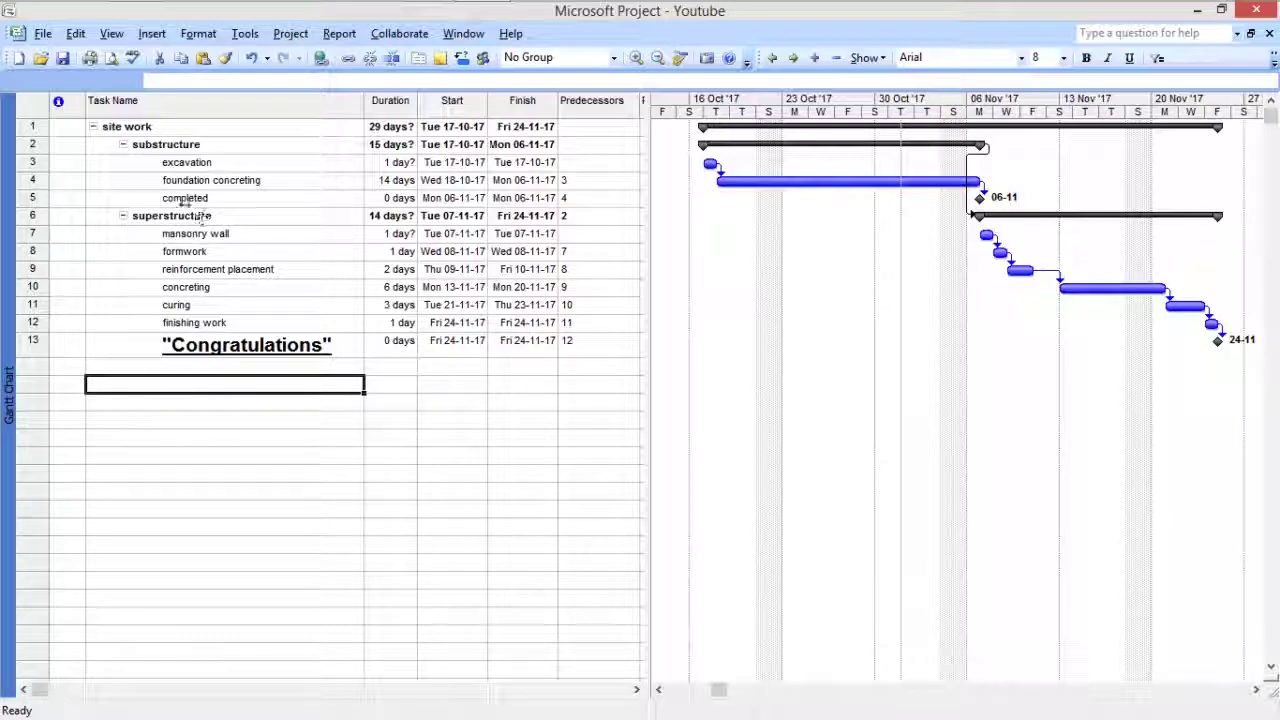
pyautogui.click(120, 40)
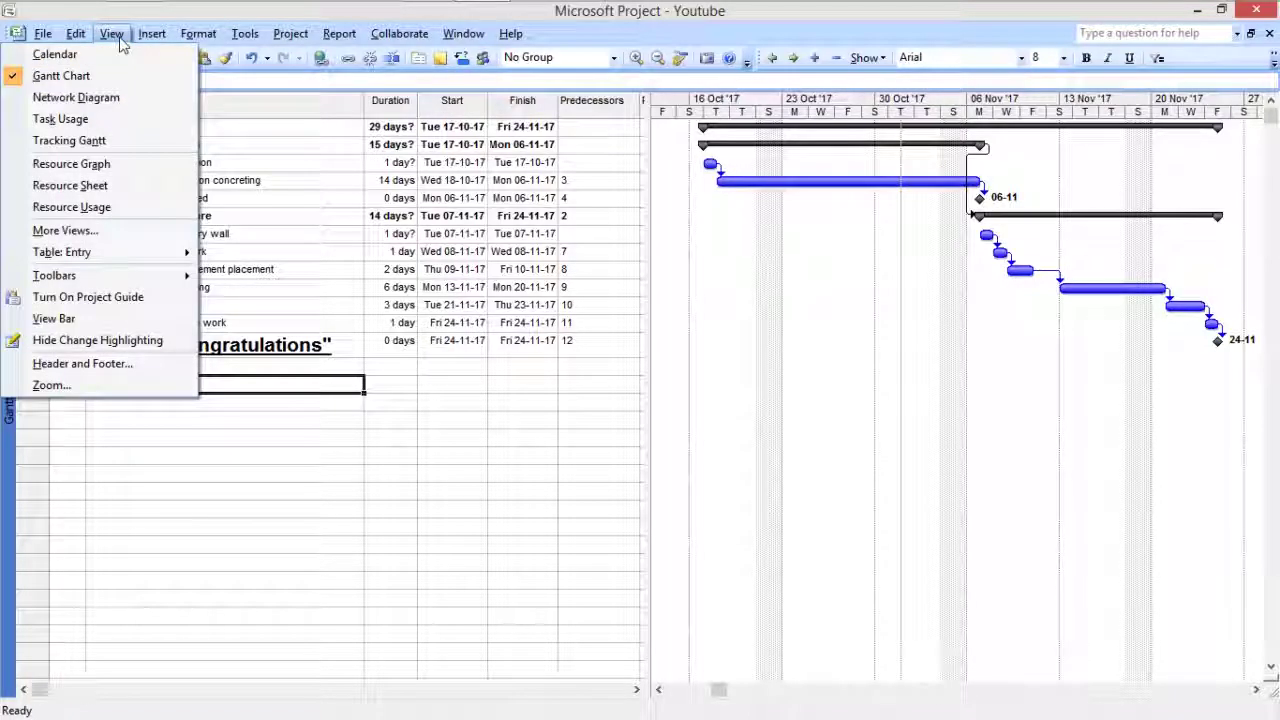
pyautogui.click(119, 185)
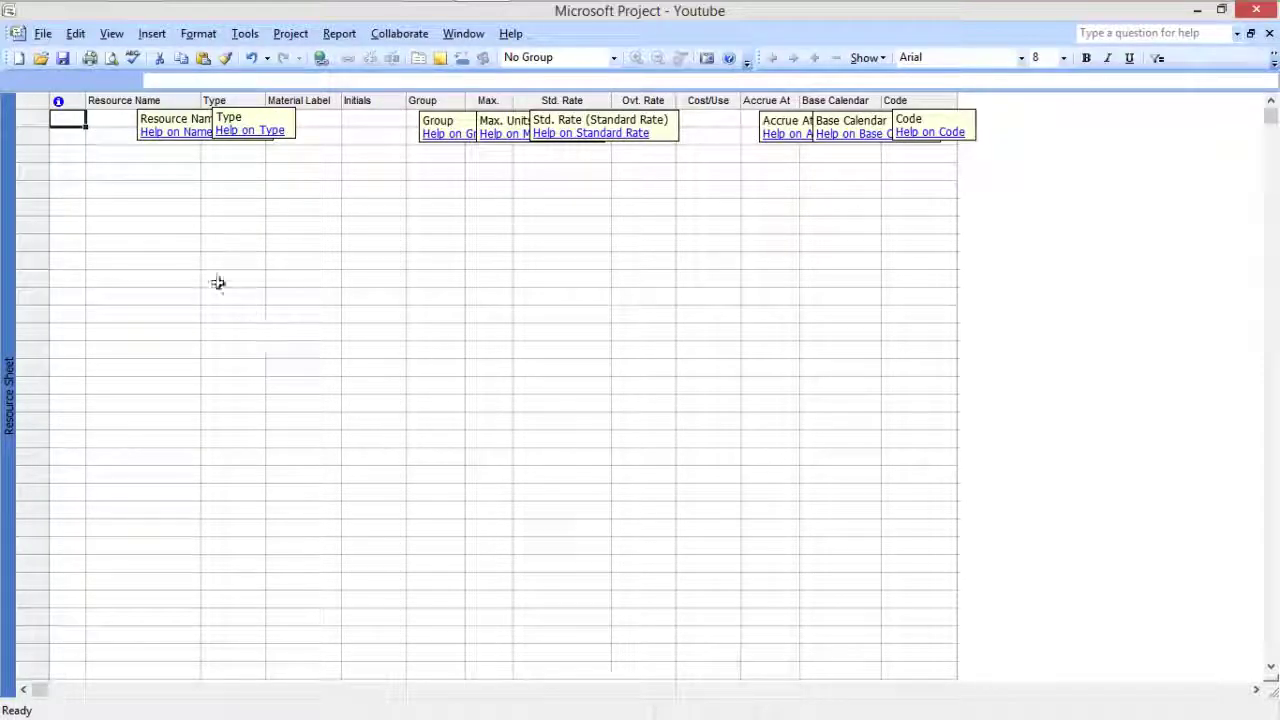
# Add a first resource row by setting its resource type to Work
pyautogui.click(112, 100)
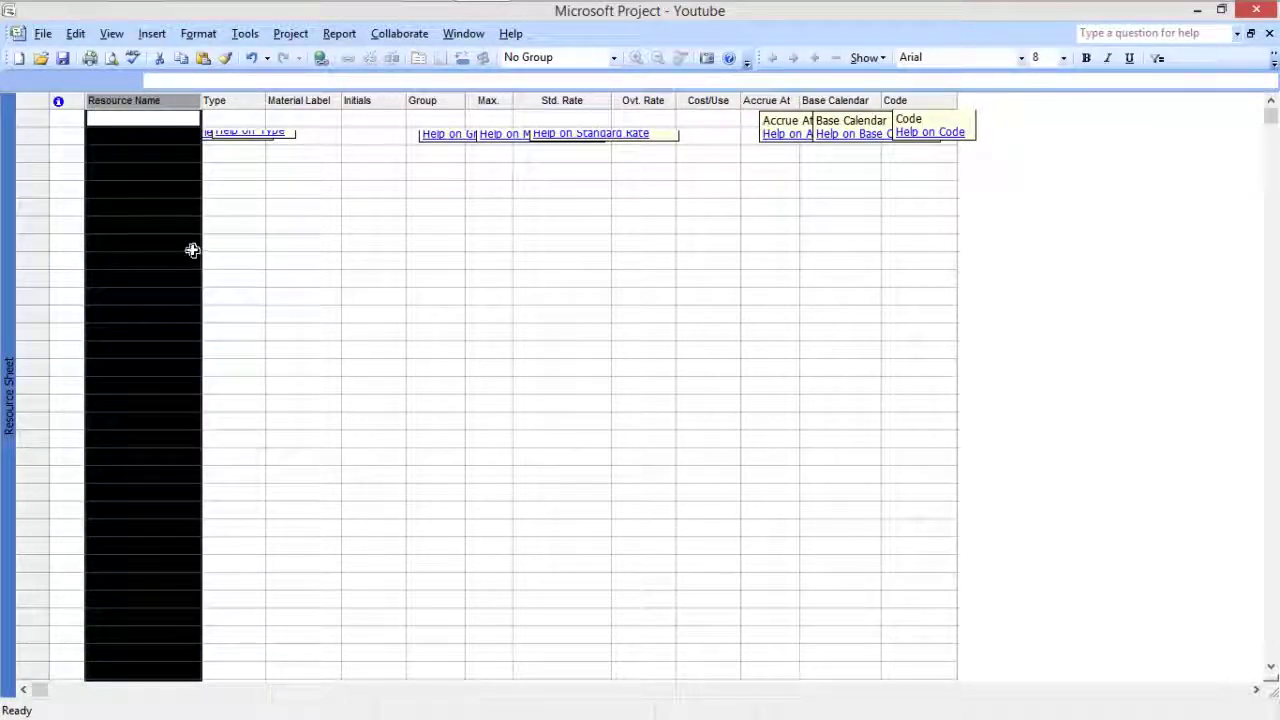
pyautogui.click(232, 100)
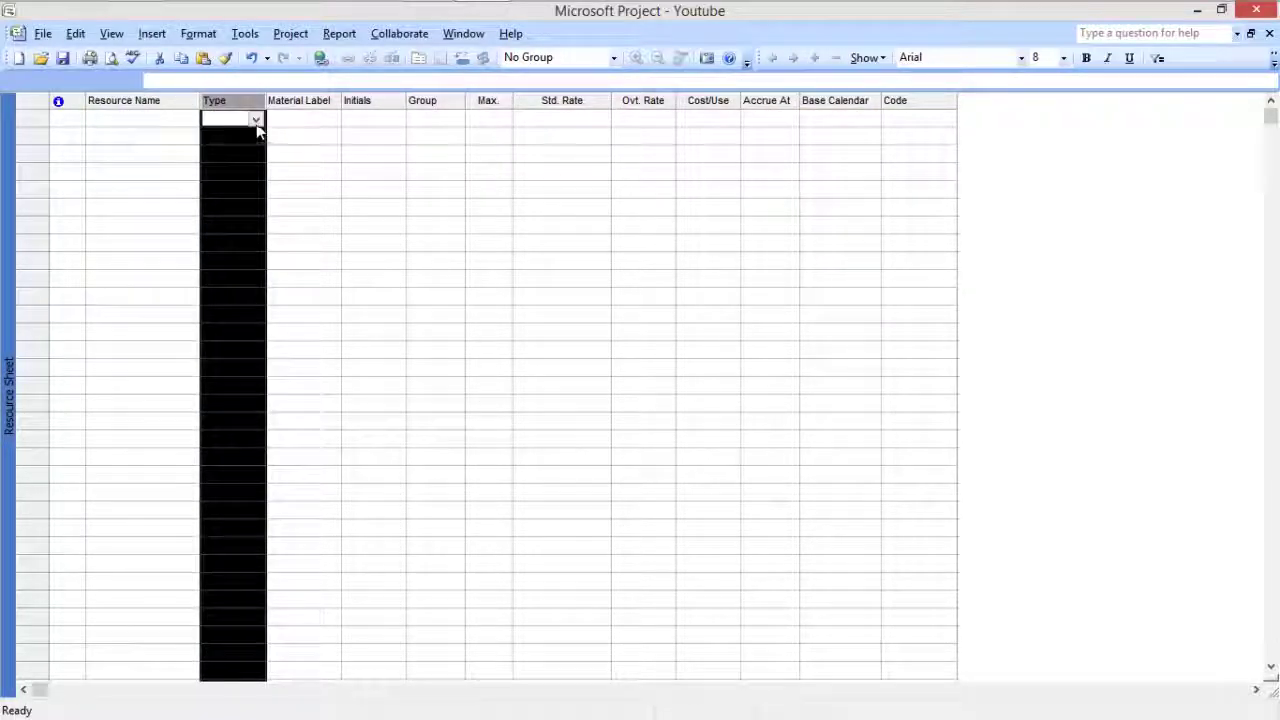
pyautogui.click(256, 120)
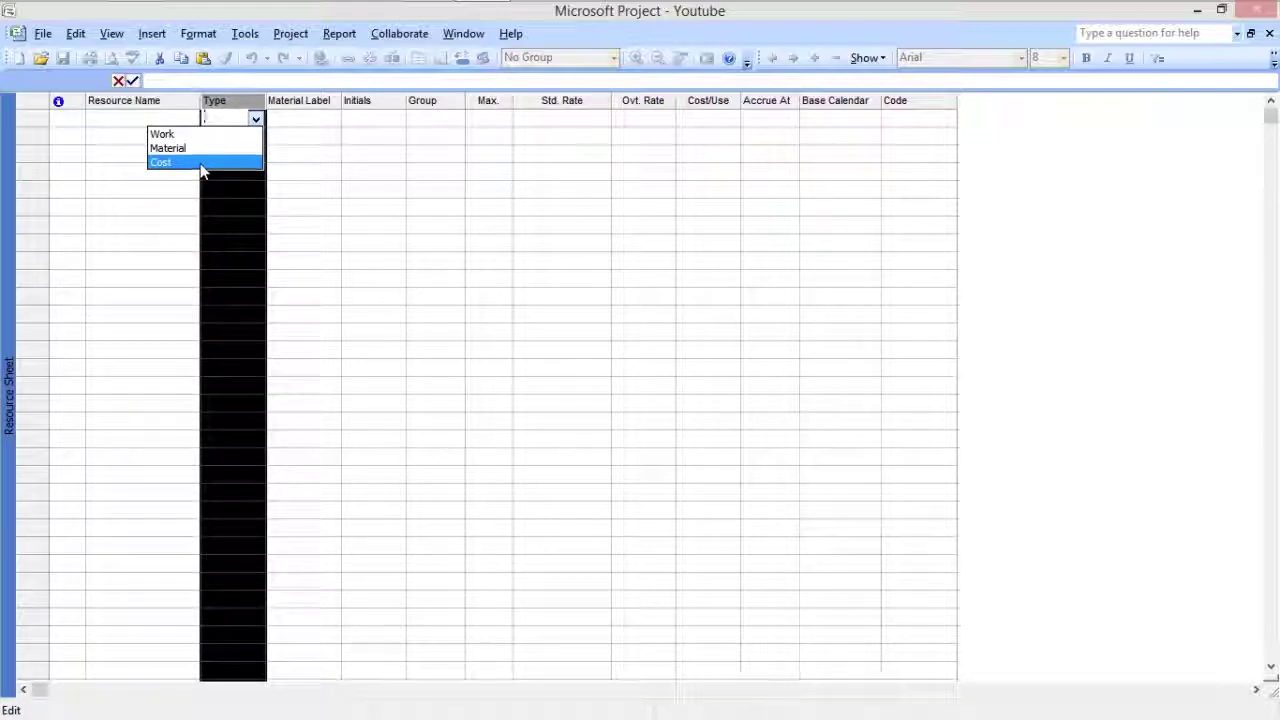
pyautogui.click(220, 134)
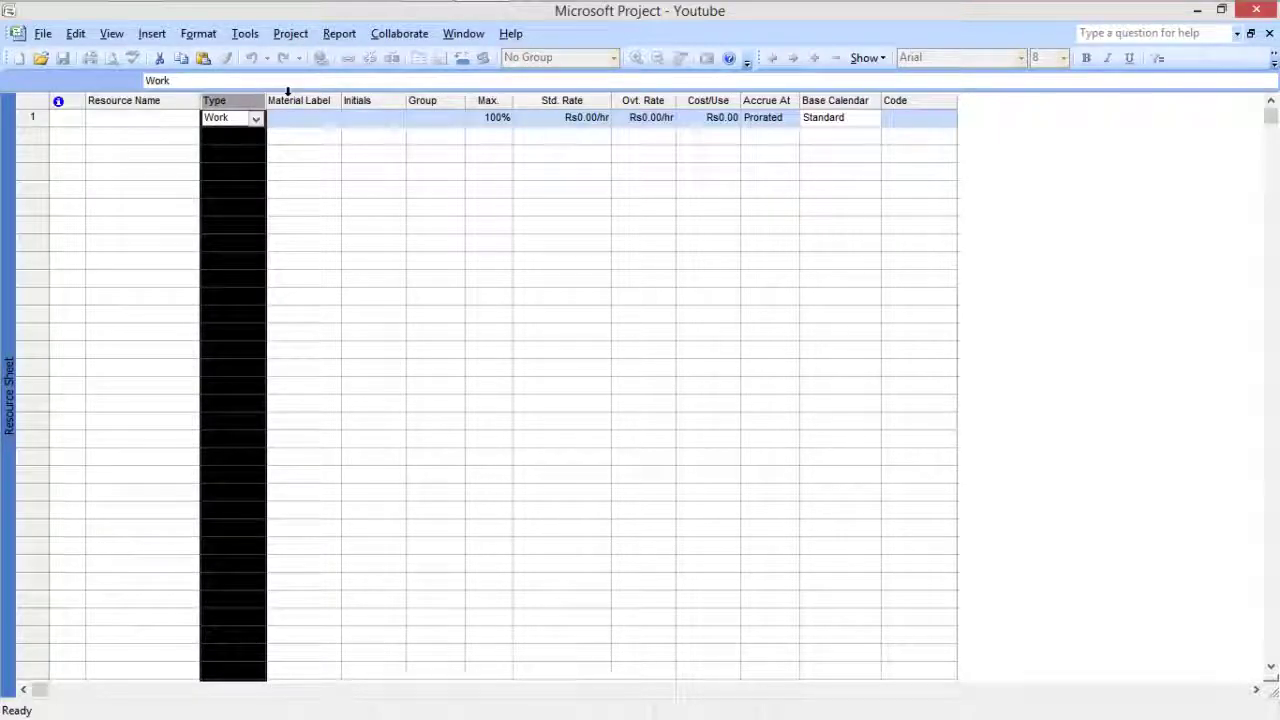
# Examine the Material Label, Type, Initials, Group and Max. Units columns, including the available resource types
pyautogui.click(300, 99)
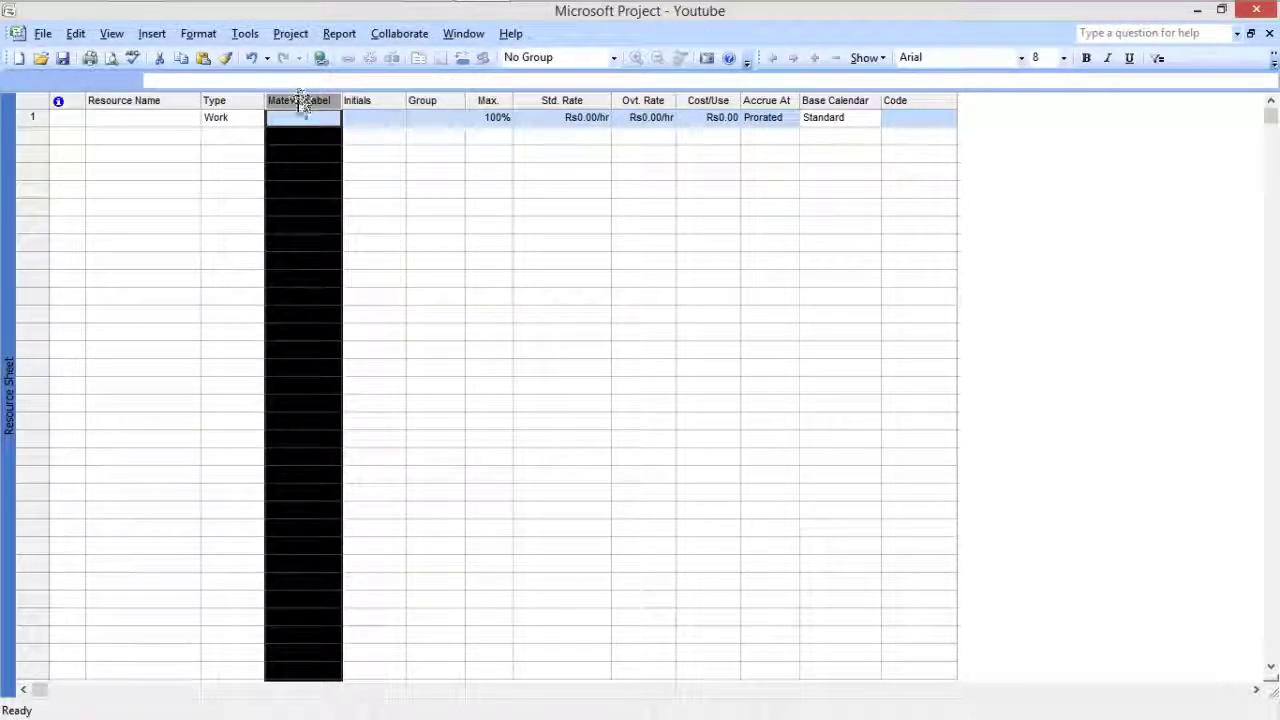
pyautogui.click(357, 187)
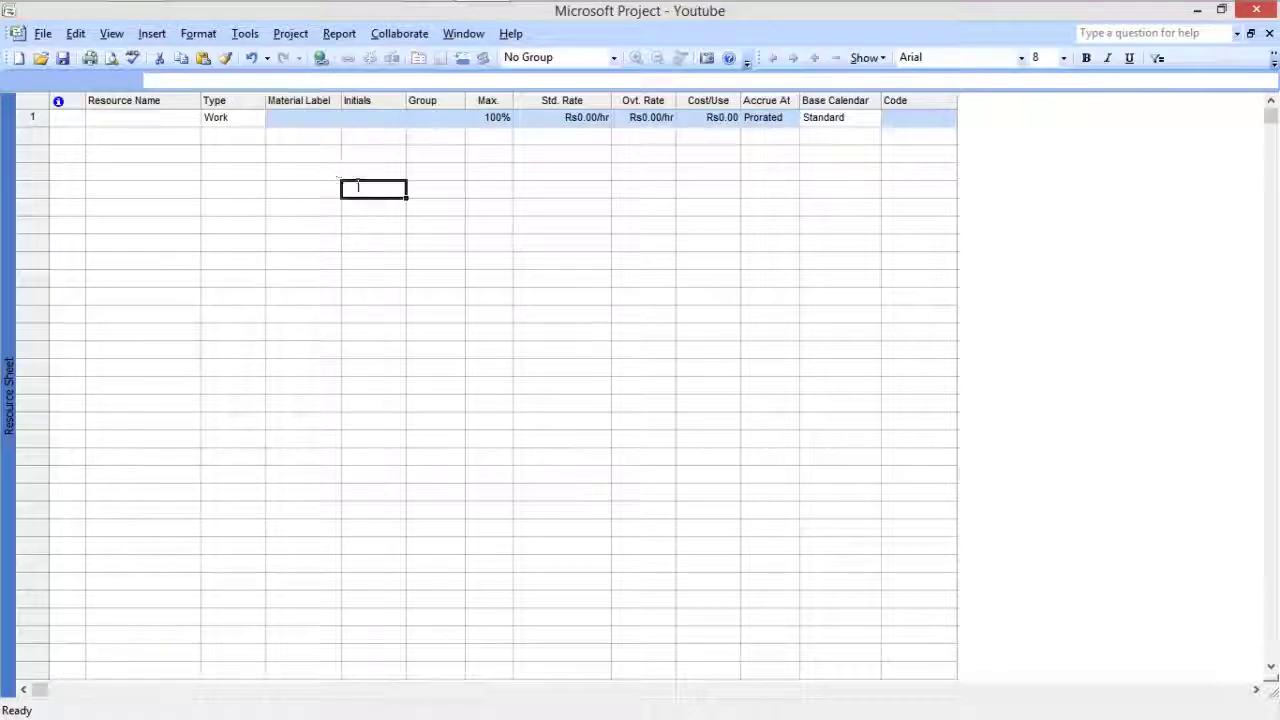
pyautogui.click(256, 120)
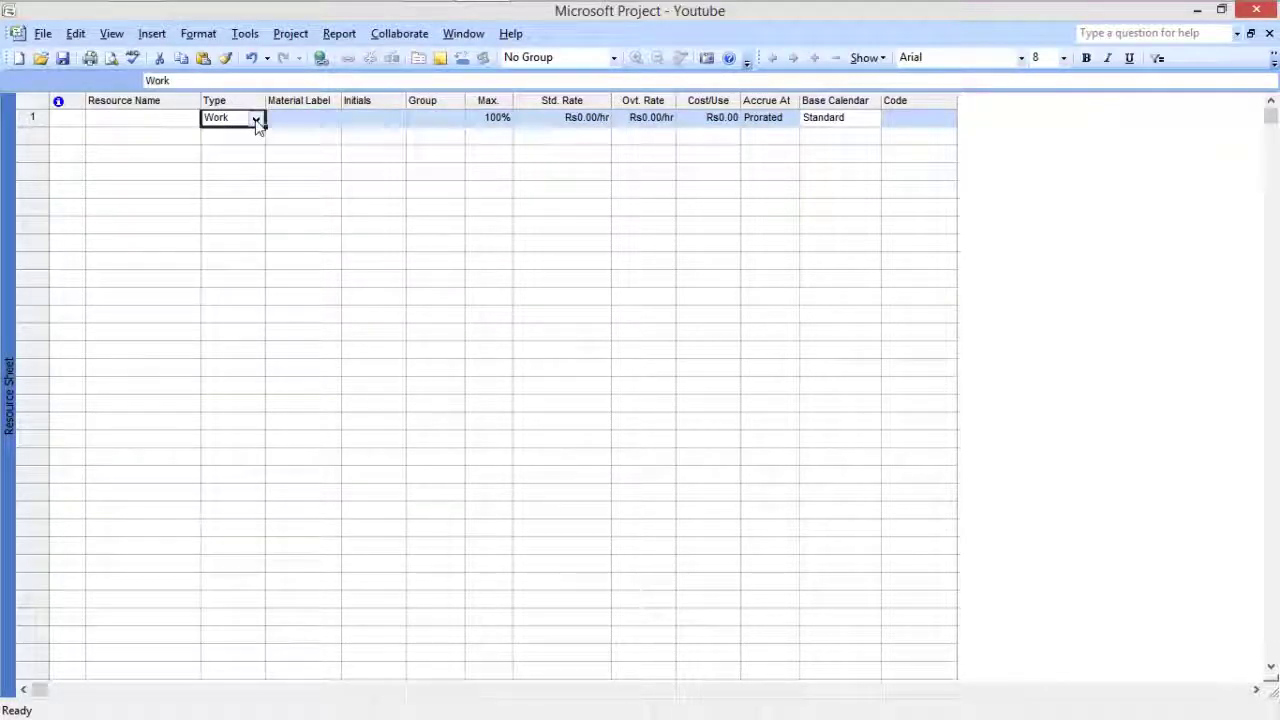
pyautogui.click(256, 120)
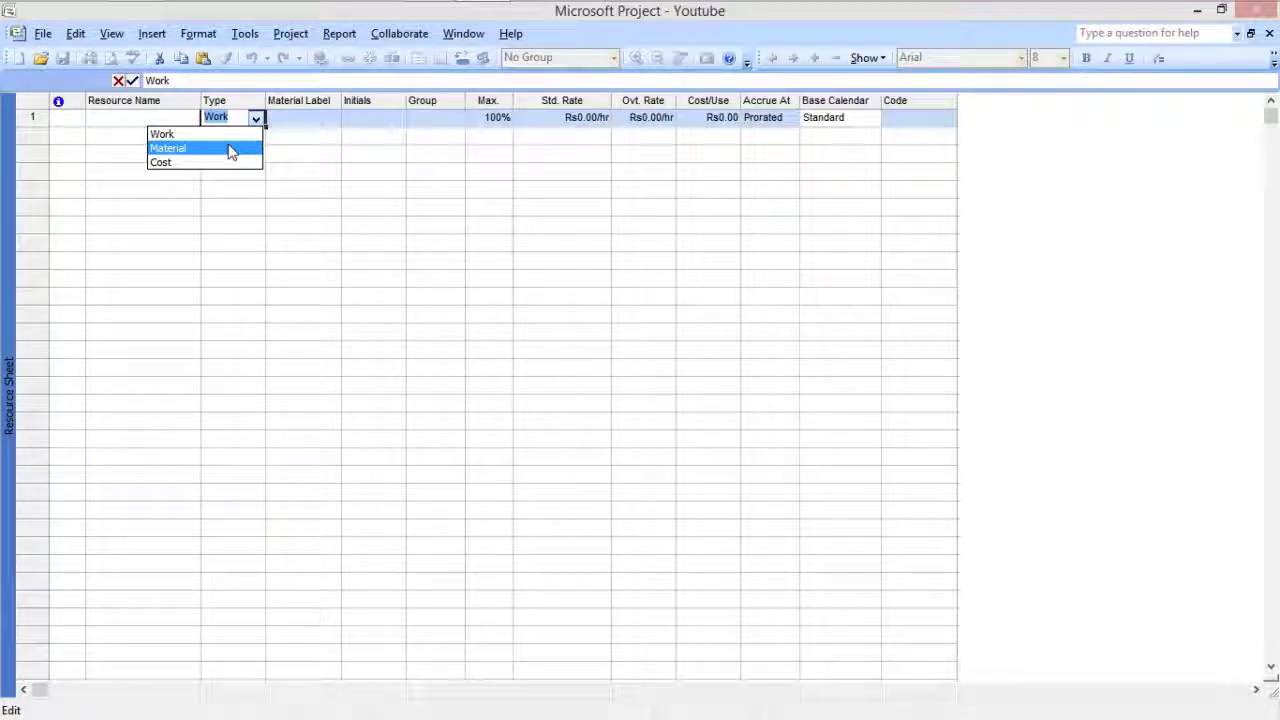
pyautogui.click(295, 100)
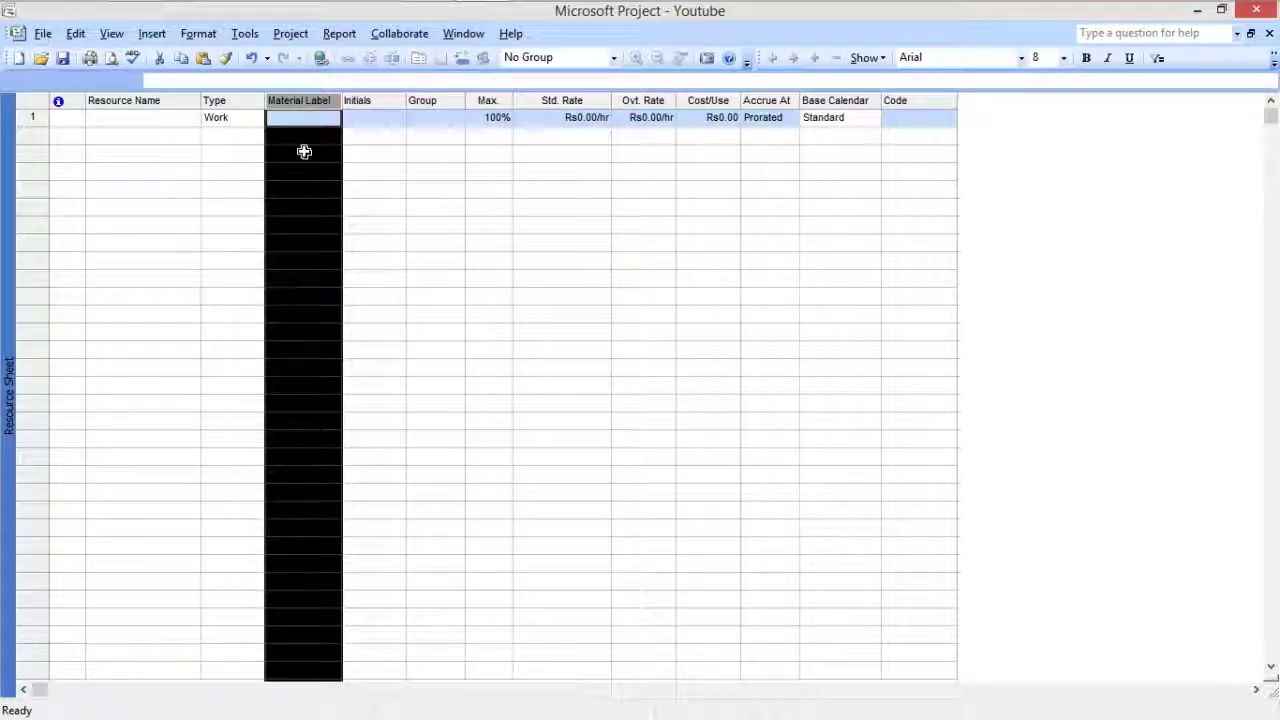
pyautogui.click(360, 100)
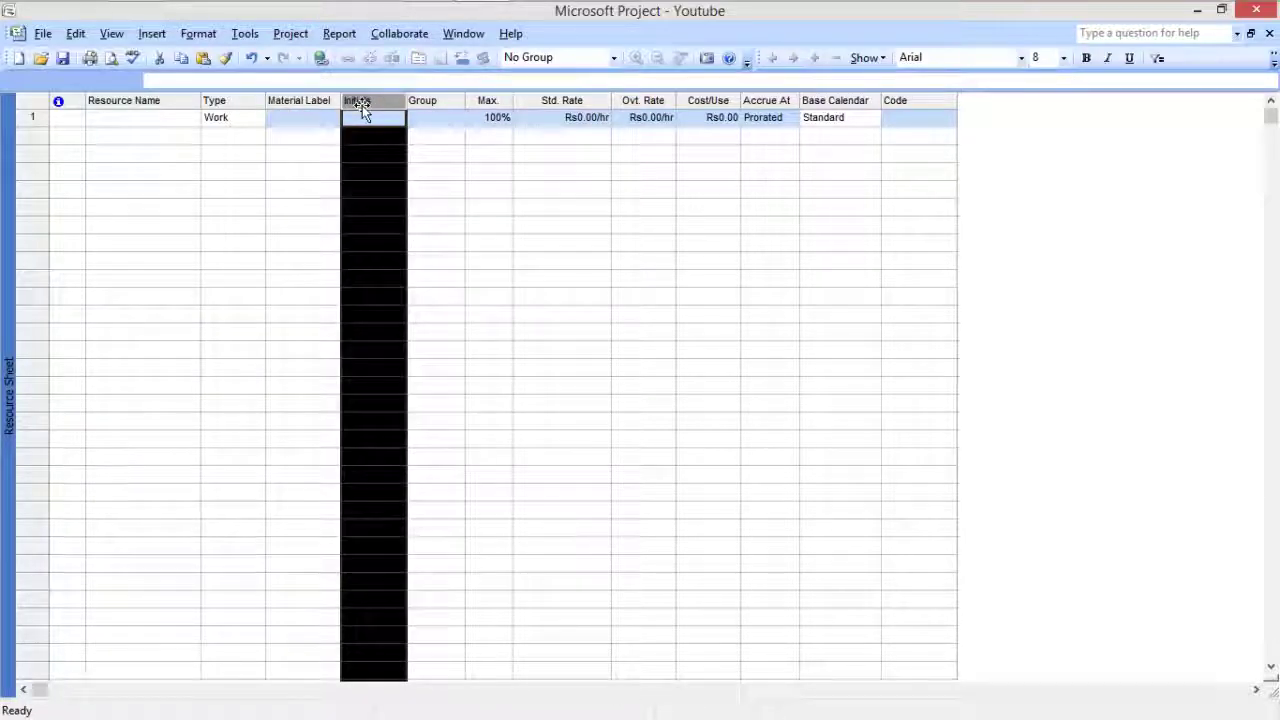
pyautogui.click(162, 118)
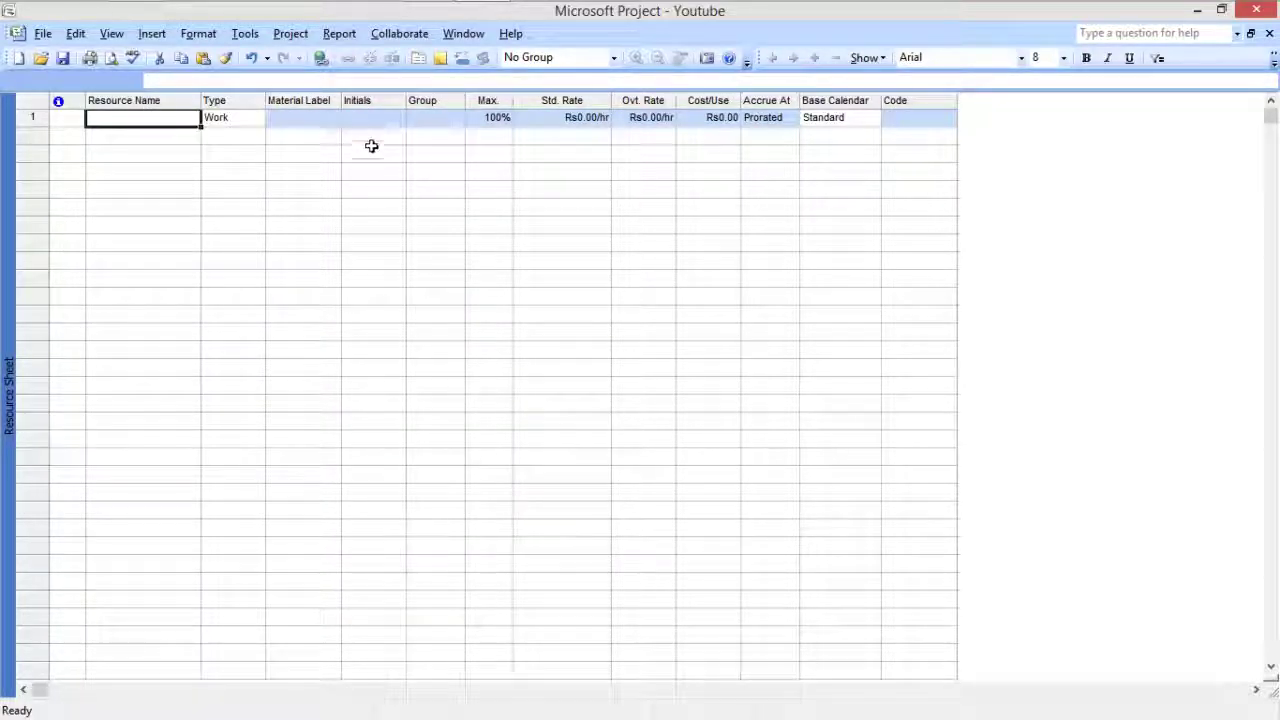
pyautogui.click(430, 100)
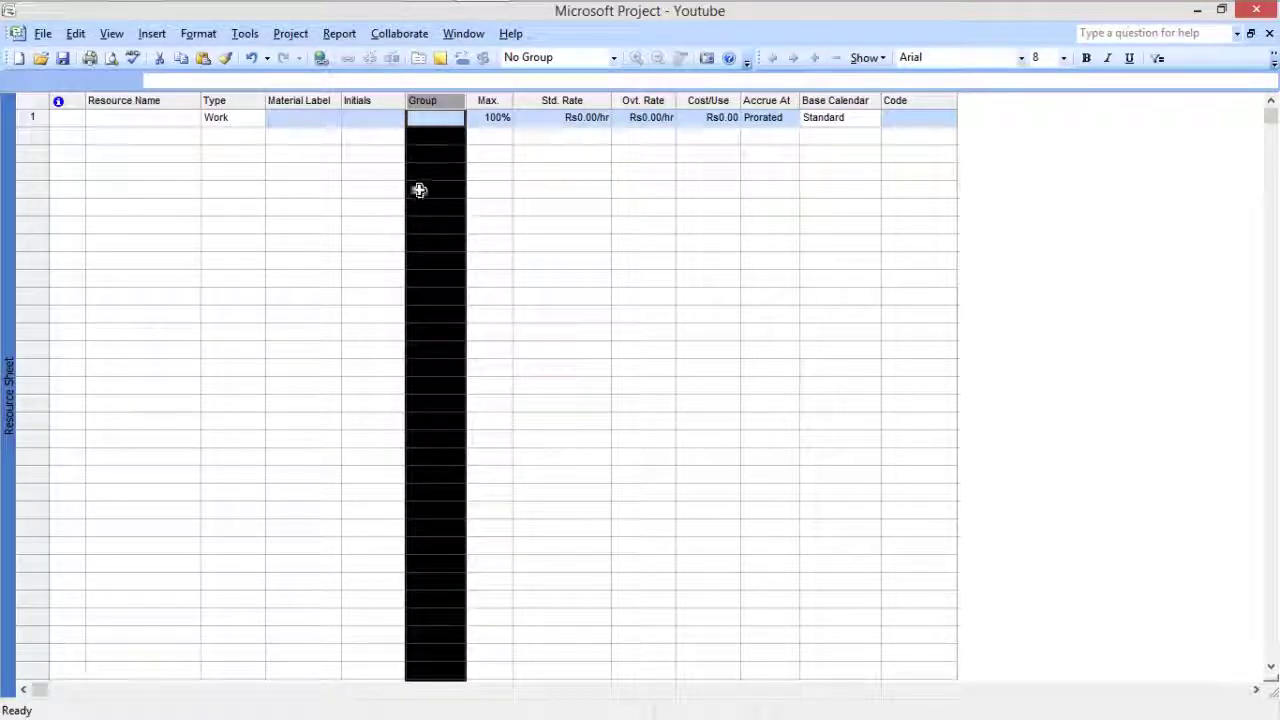
pyautogui.moveTo(172, 120); pyautogui.dragTo(170, 167)
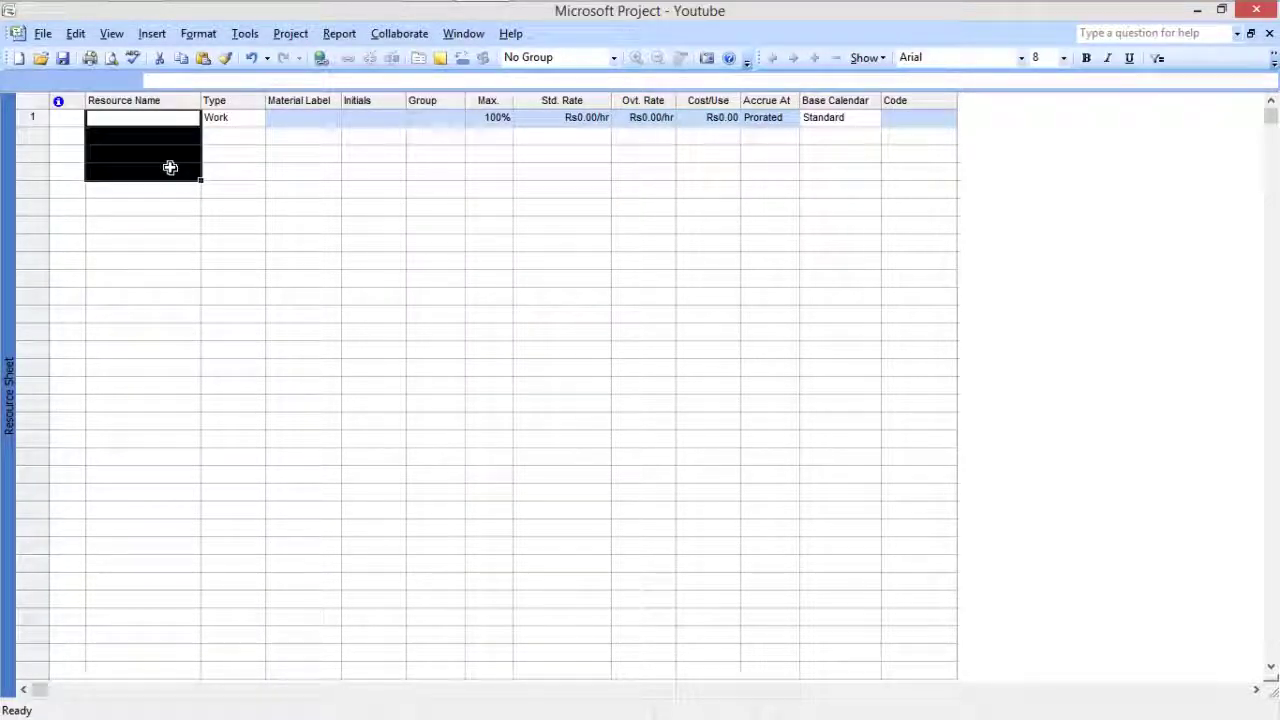
pyautogui.click(488, 100)
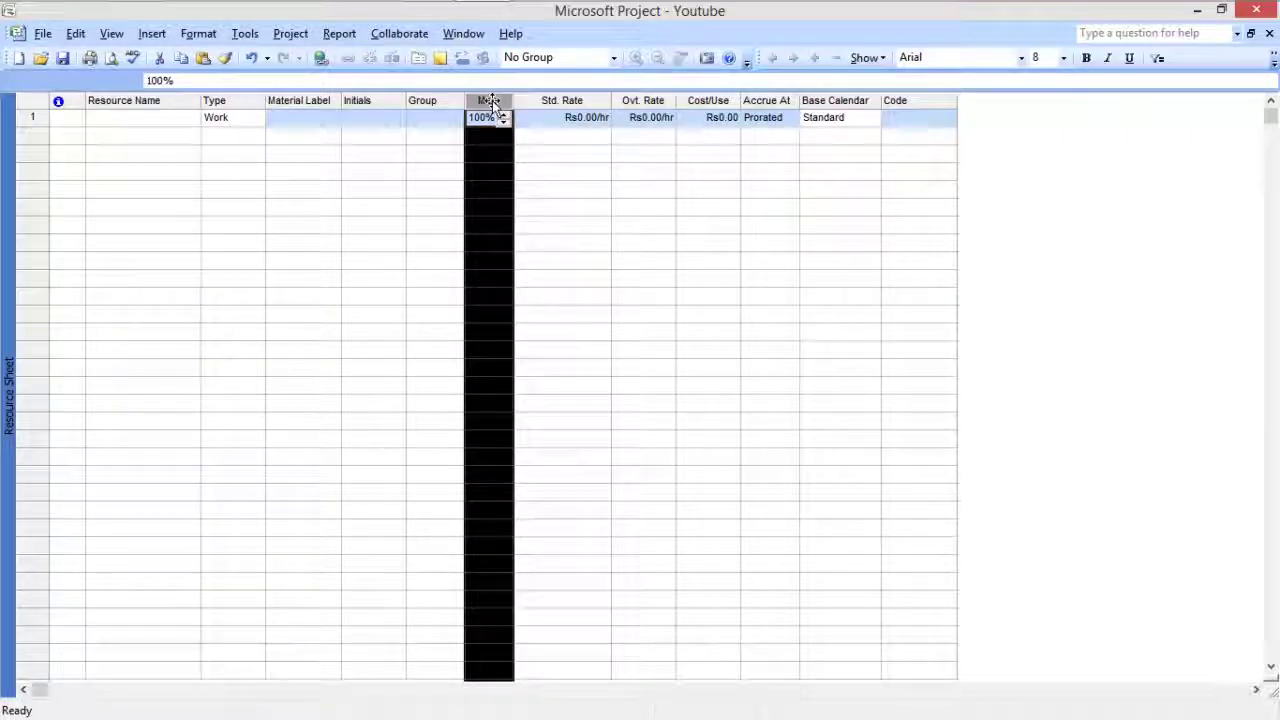
pyautogui.click(481, 133)
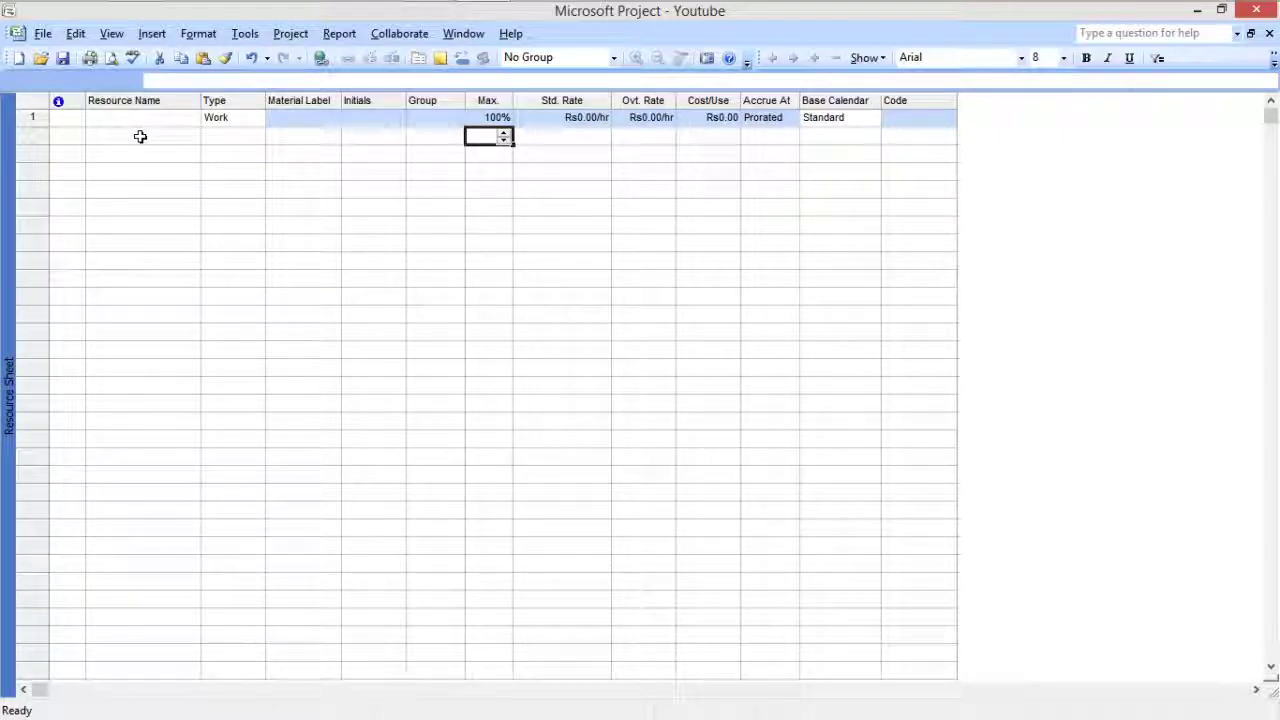
# Examine the standard rate, overtime rate, Cost/Use, Accrue At, Base Calendar and Code columns, including the accrual options
pyautogui.click(572, 117)
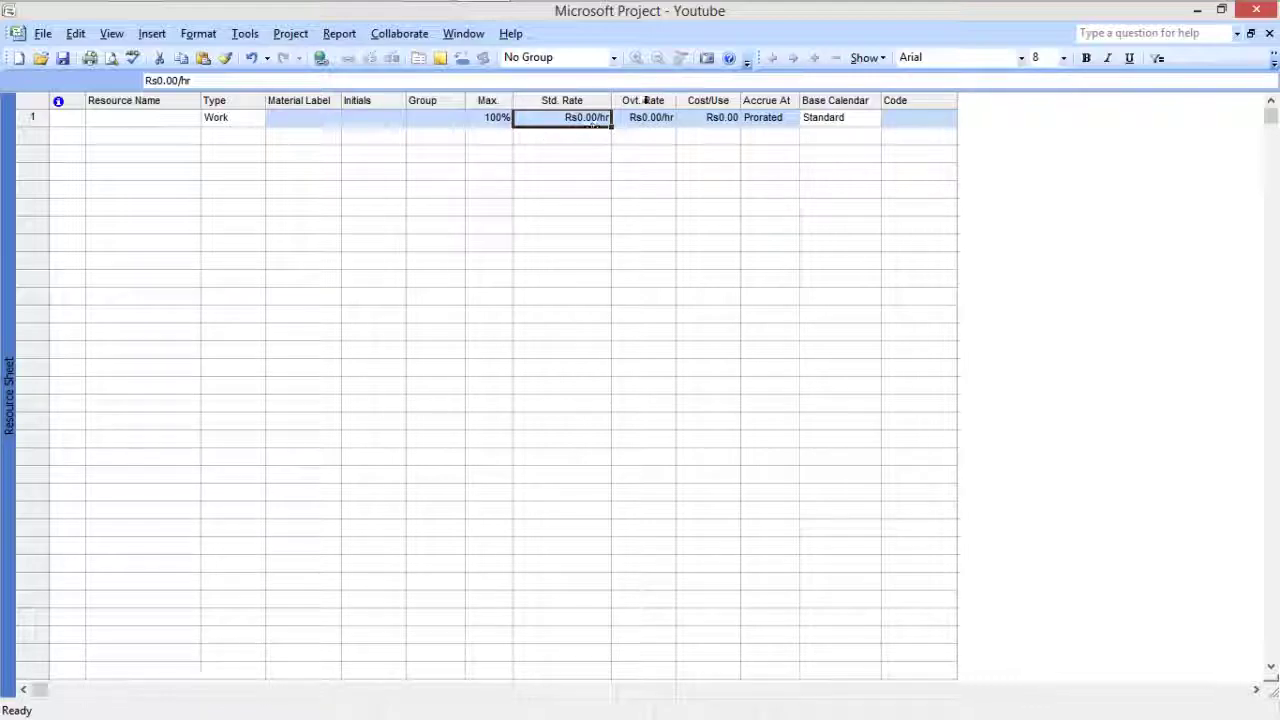
pyautogui.click(655, 117)
pyautogui.click(714, 118)
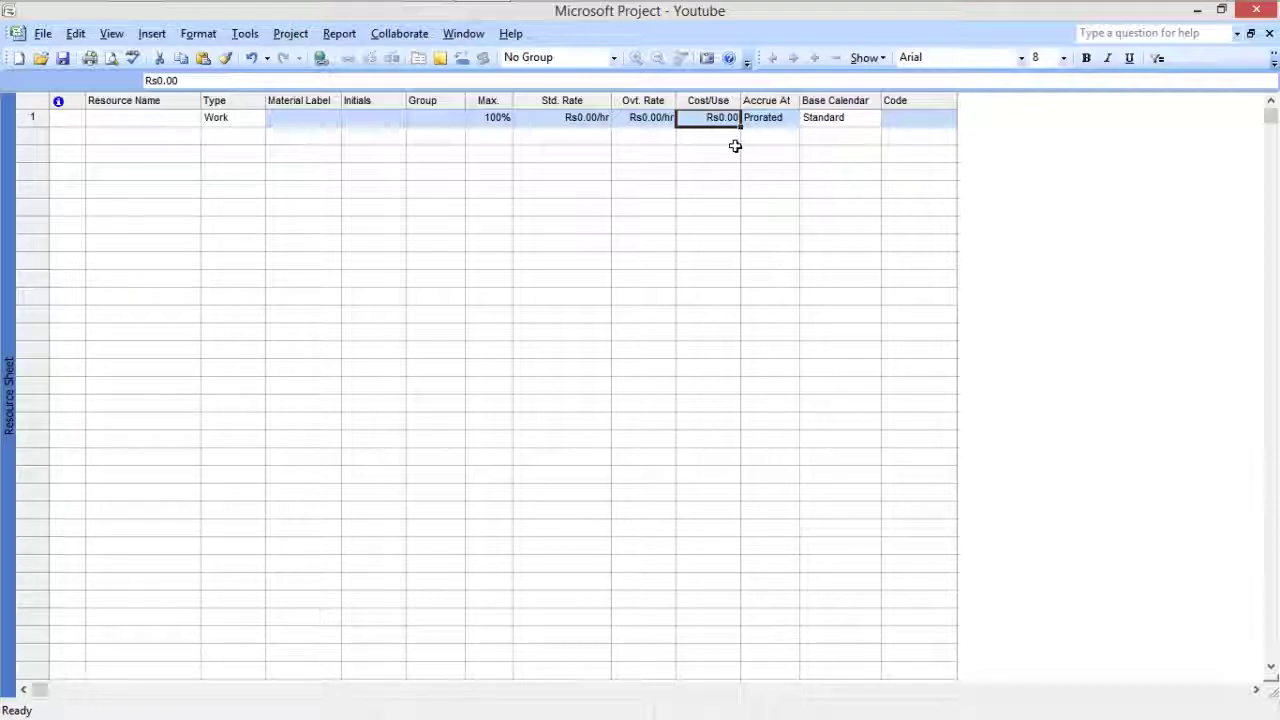
pyautogui.click(717, 100)
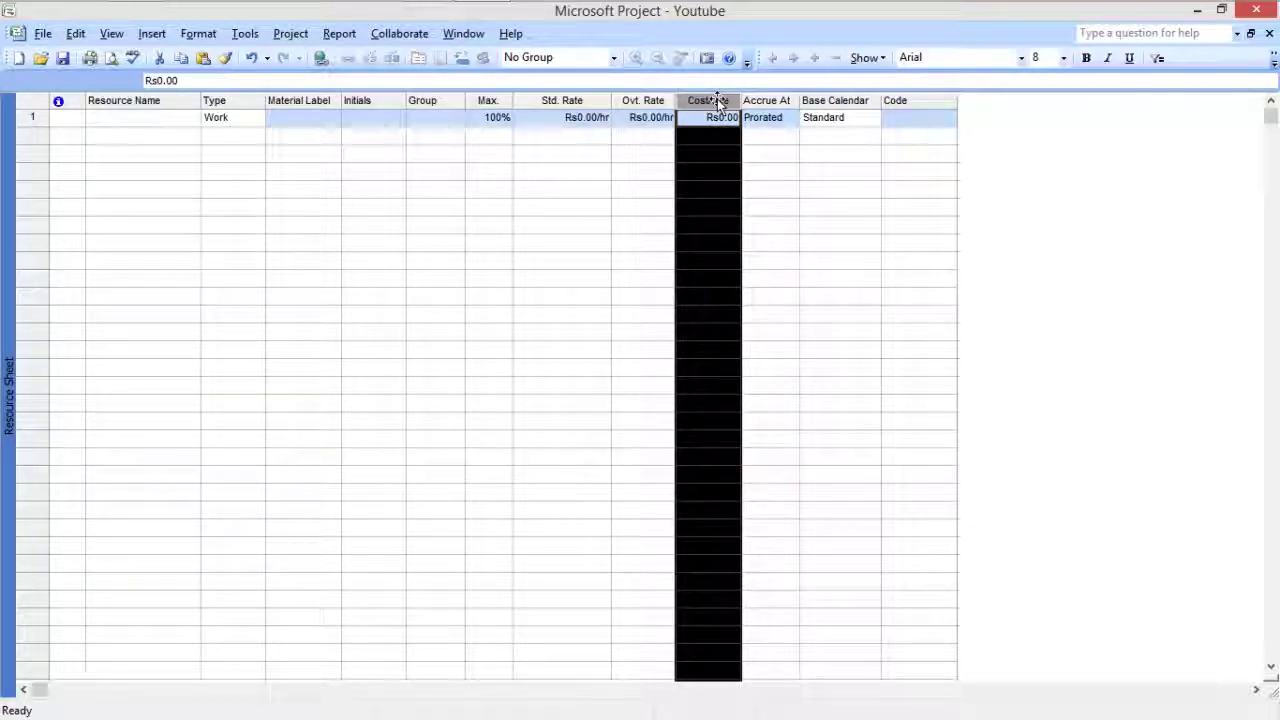
pyautogui.click(710, 153)
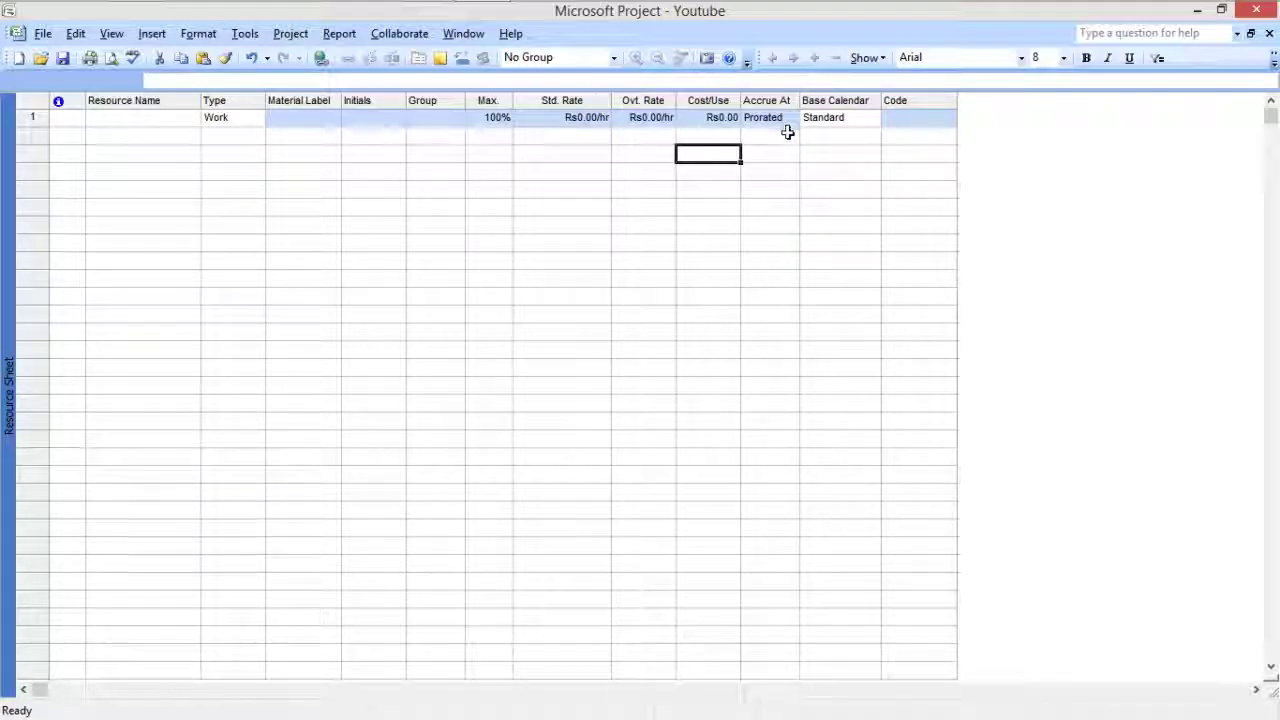
pyautogui.click(786, 119)
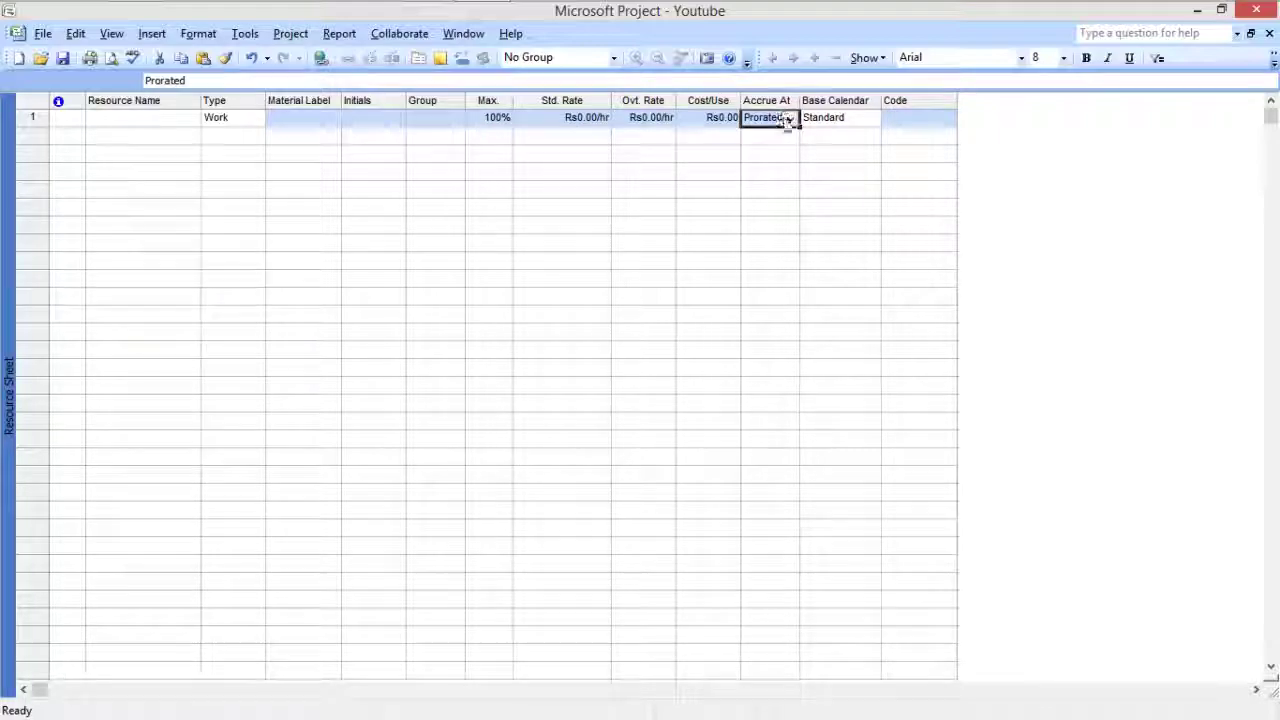
pyautogui.click(790, 118)
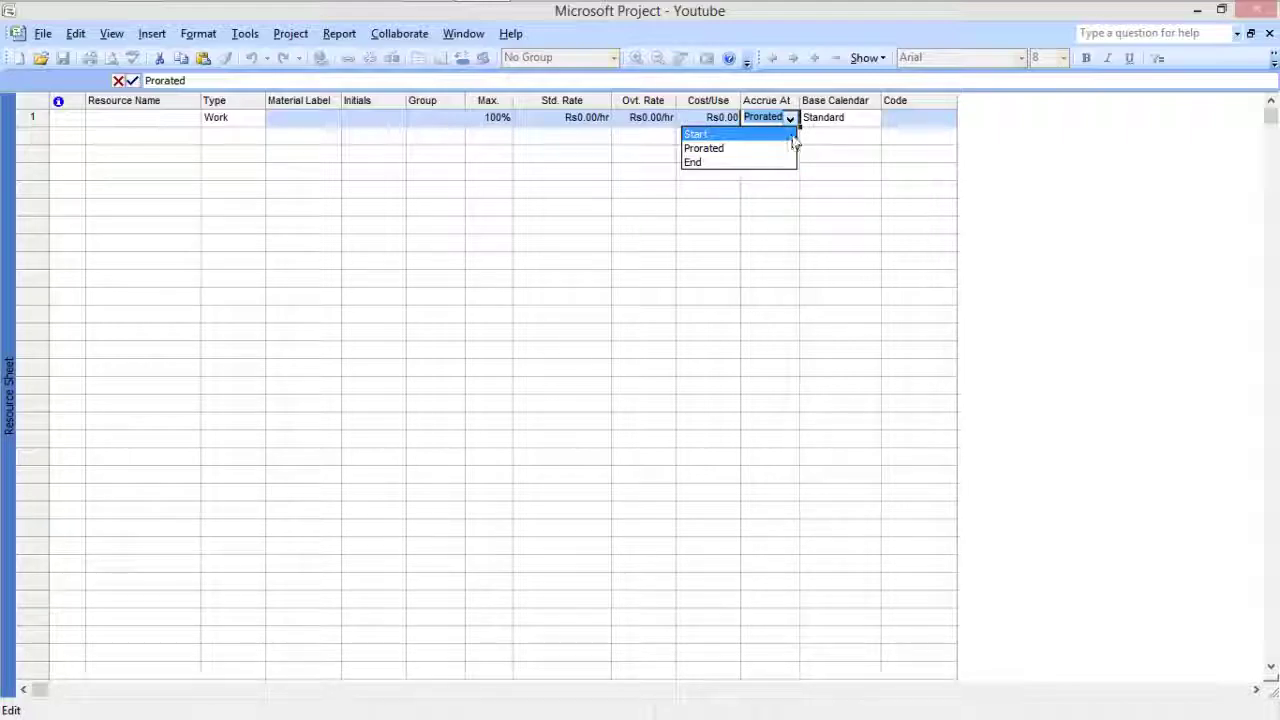
pyautogui.click(834, 100)
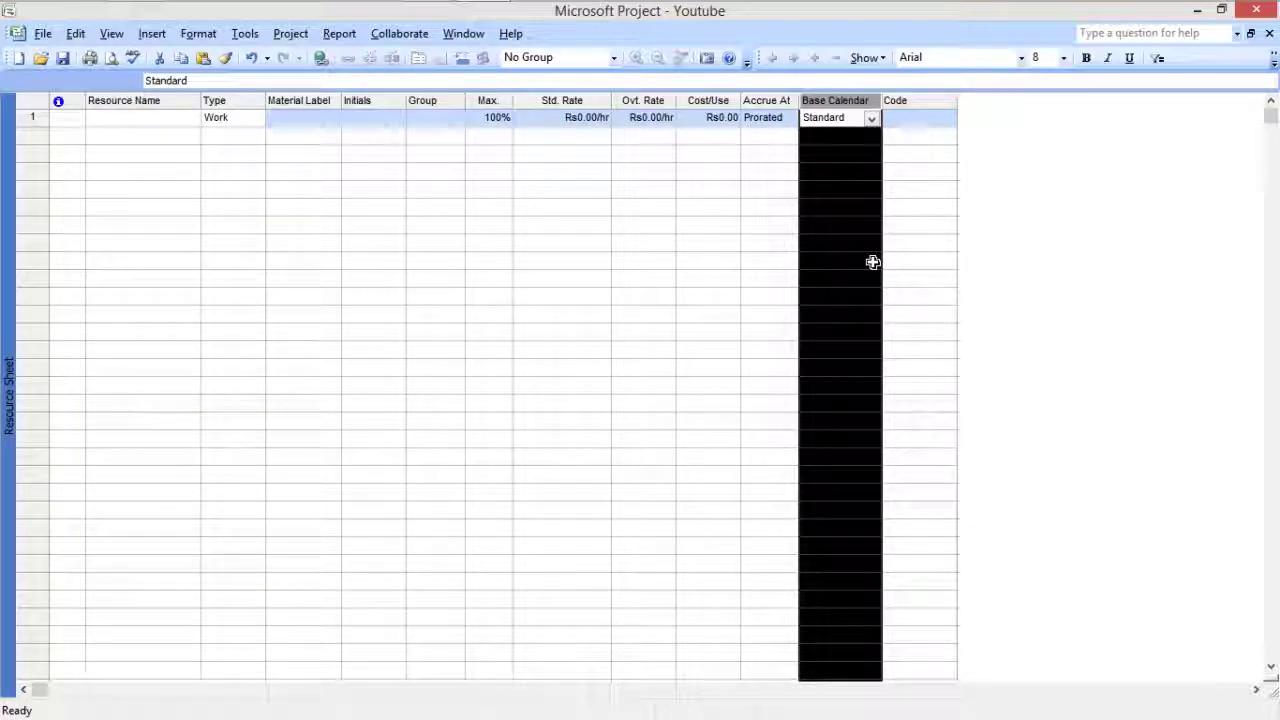
pyautogui.click(914, 100)
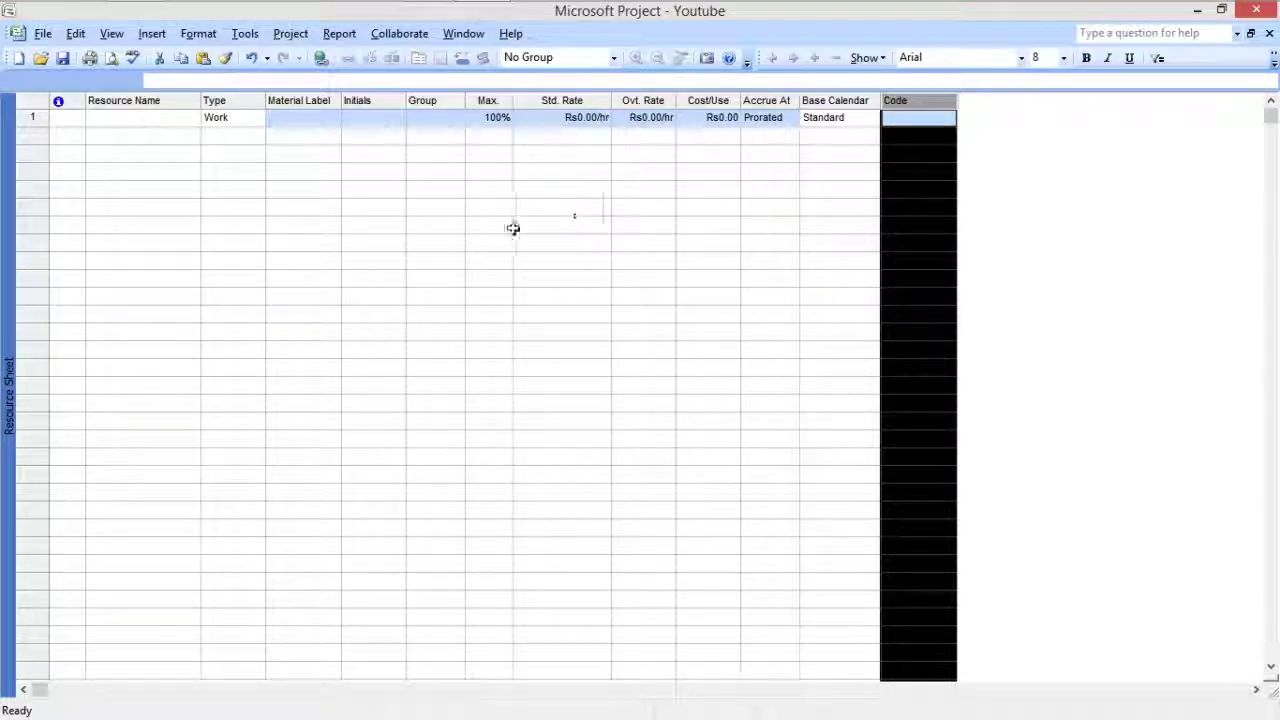
# Name the first work resource Mason
pyautogui.click(140, 119)
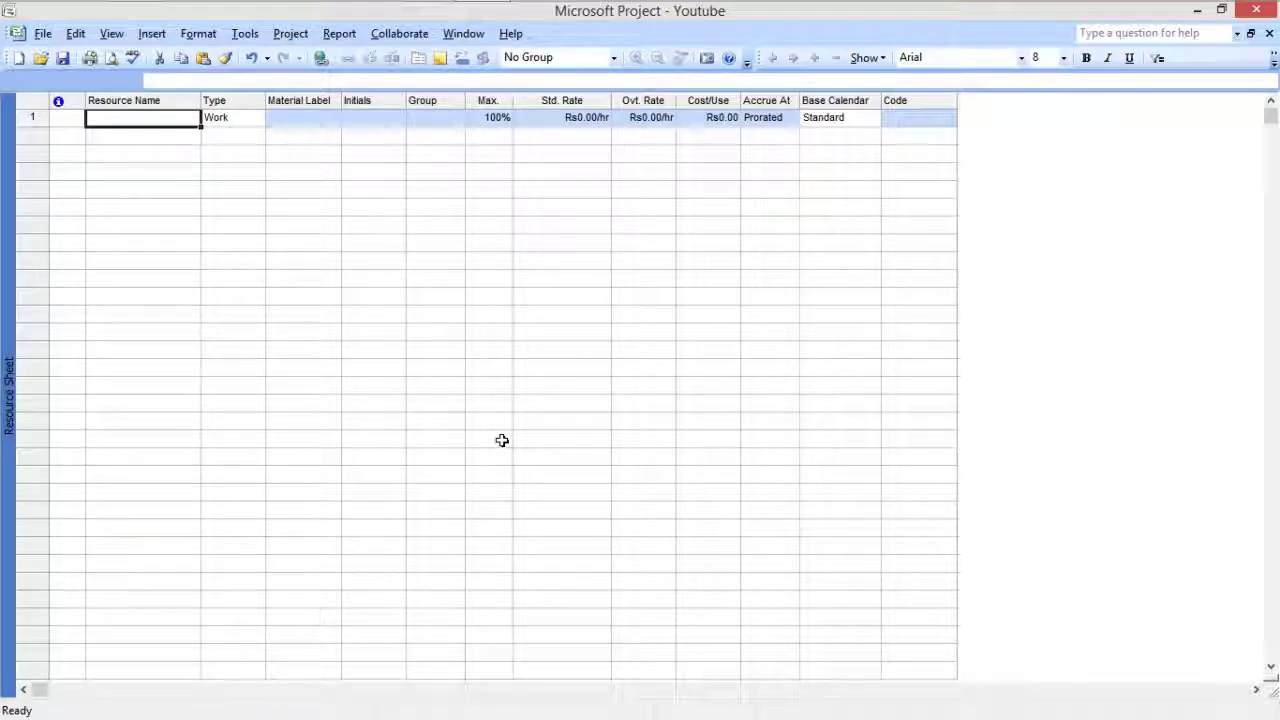
pyautogui.write('Masons')
pyautogui.press('BackSpace')
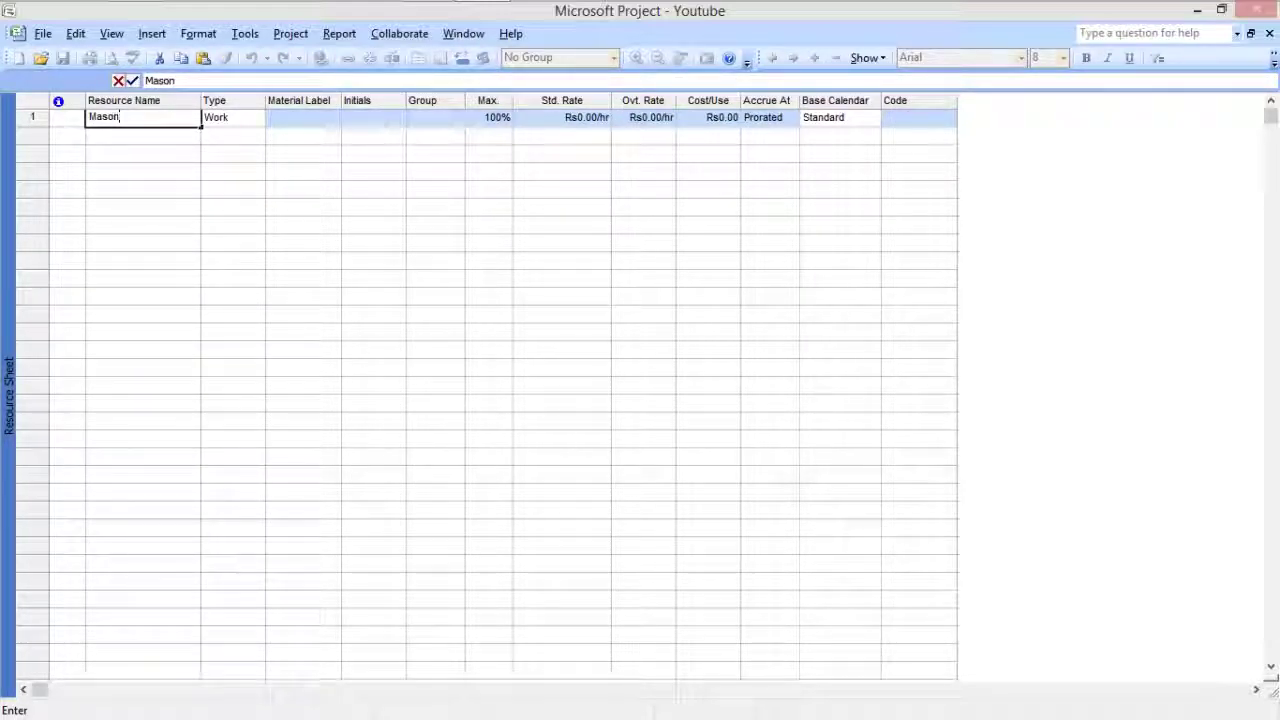
pyautogui.click(252, 122)
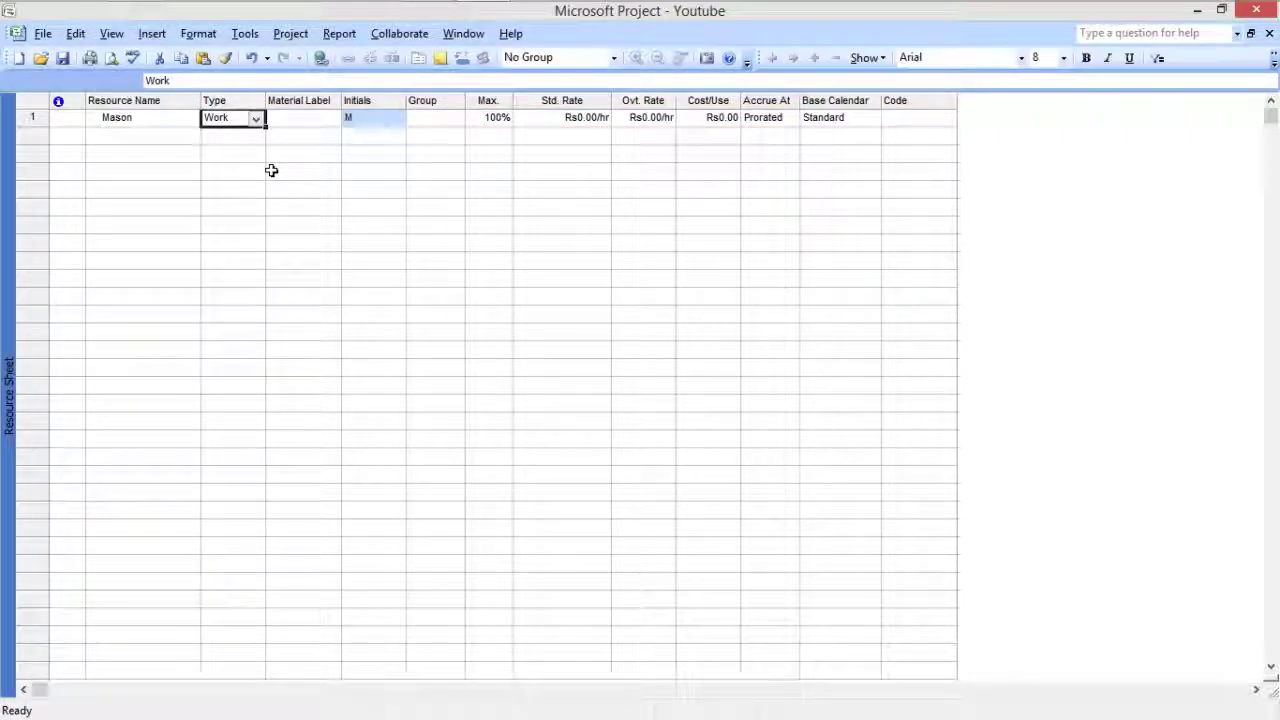
pyautogui.click(372, 122)
pyautogui.doubleClick(314, 120)
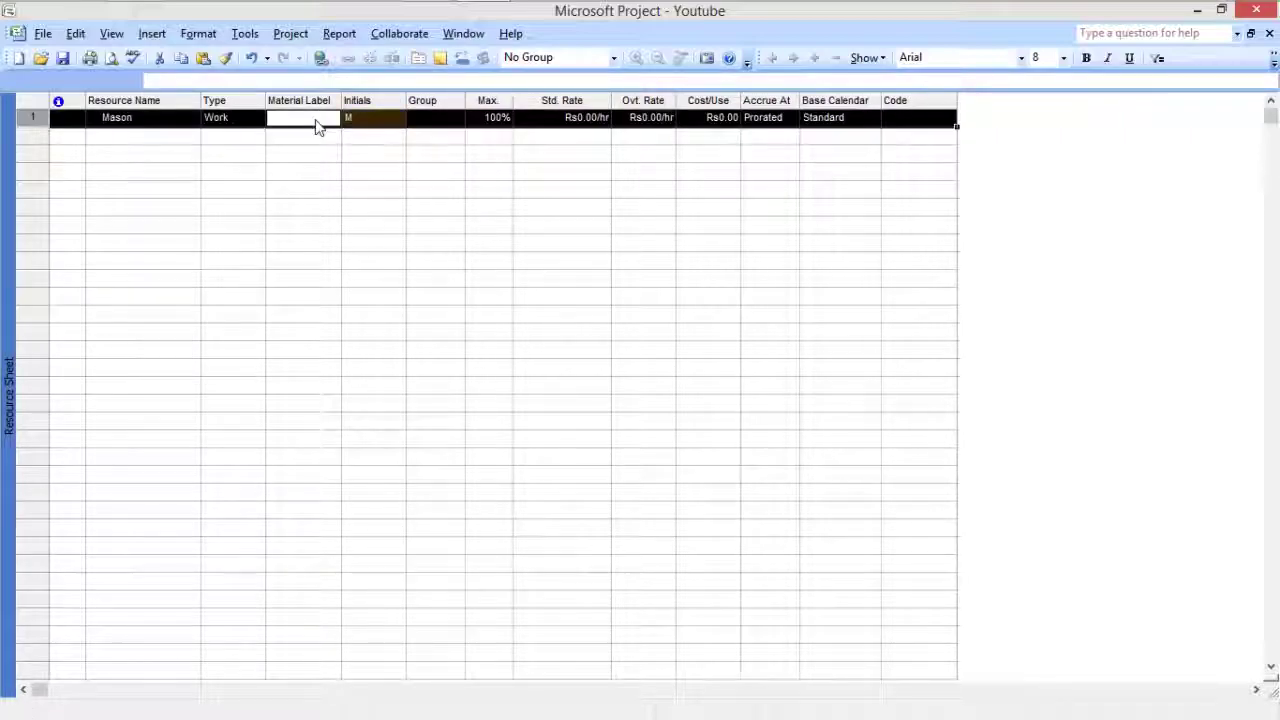
pyautogui.click(843, 550)
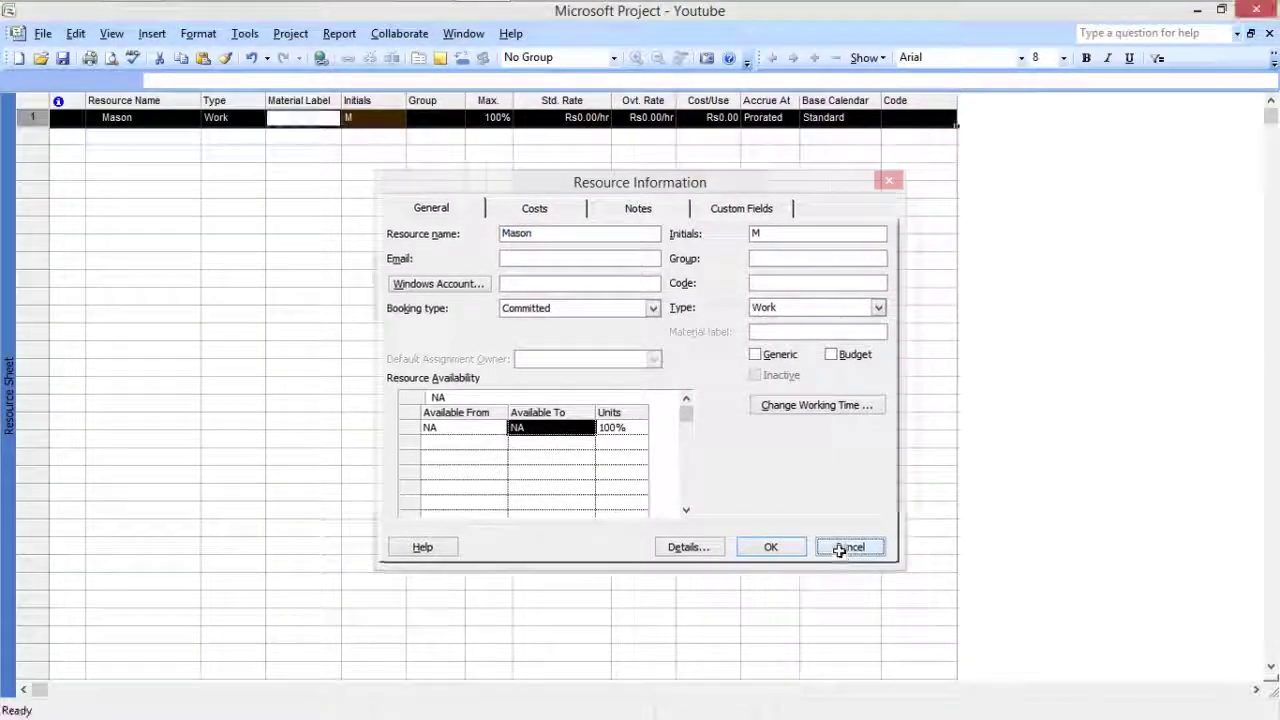
# Set the standard rate of the Mason resource to 1000/day
pyautogui.click(281, 121)
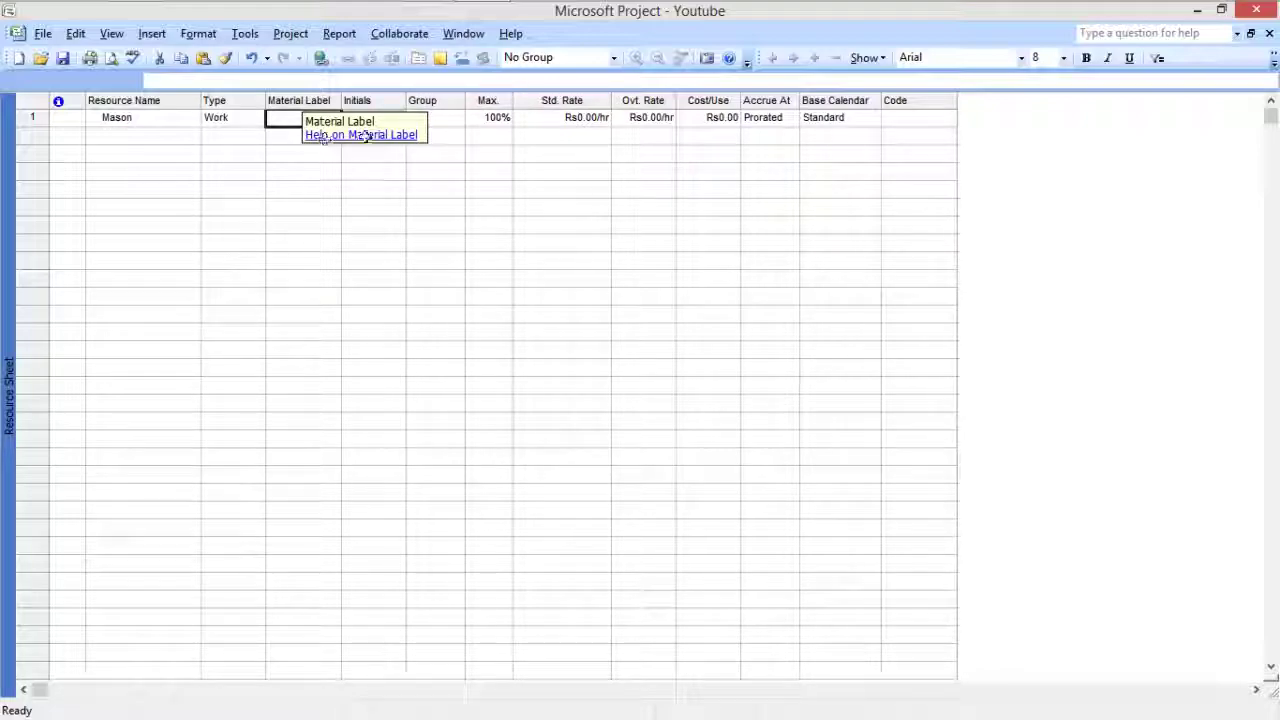
pyautogui.click(446, 119)
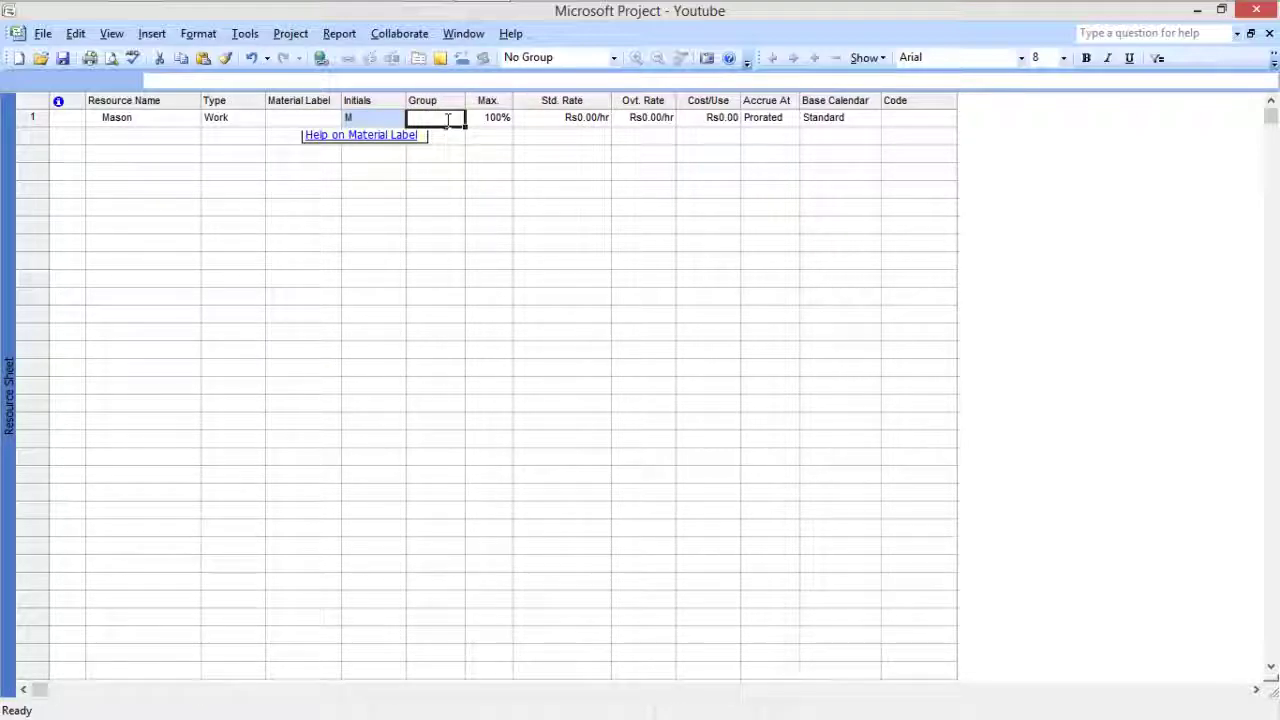
pyautogui.click(494, 117)
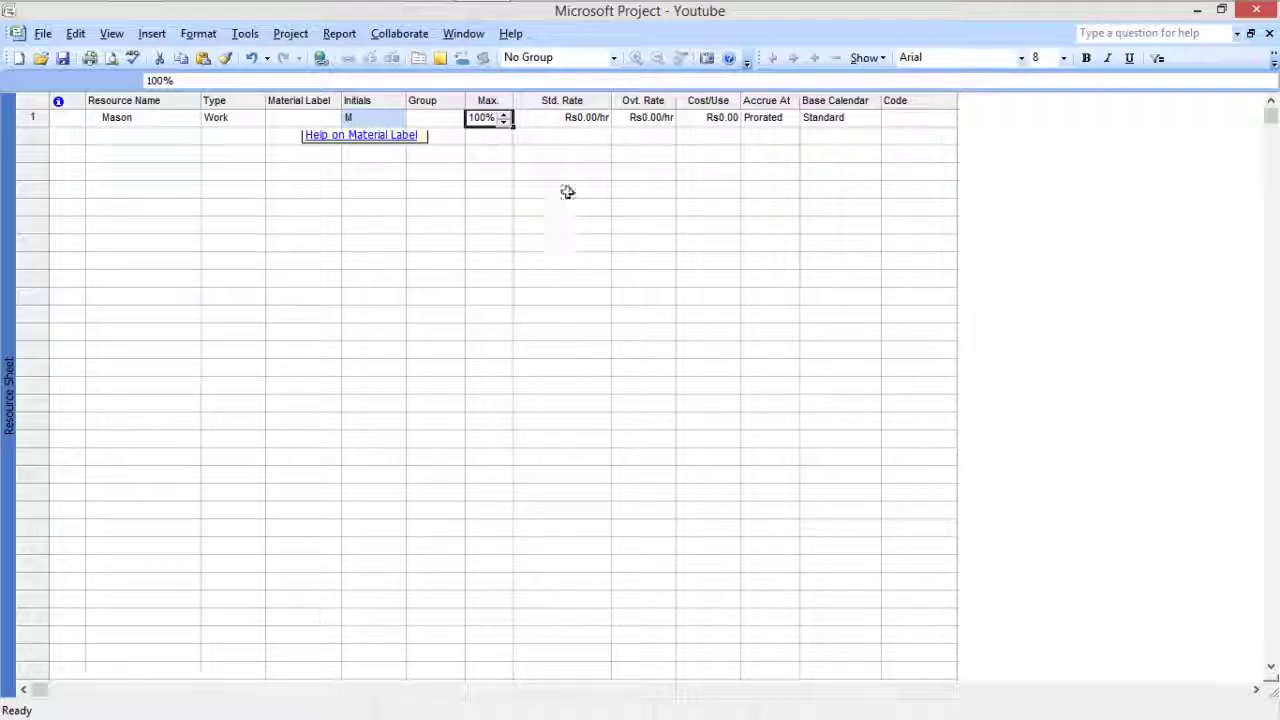
pyautogui.click(581, 118)
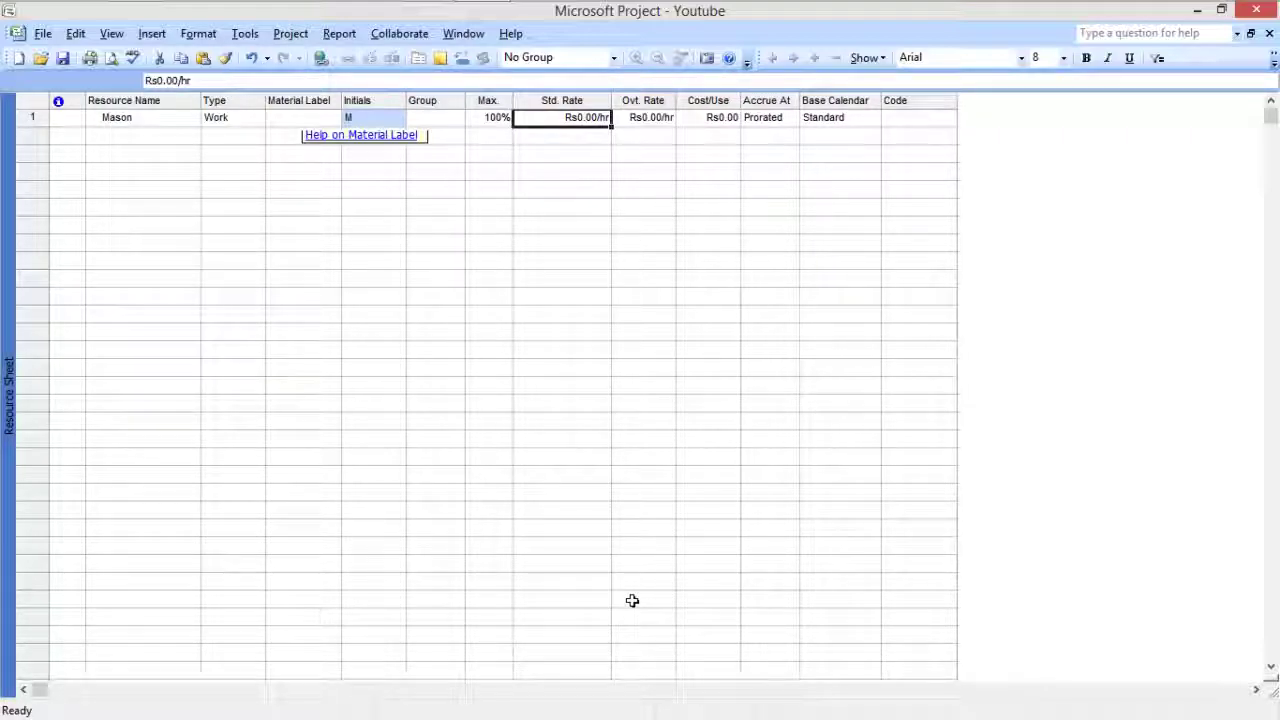
pyautogui.write('1')
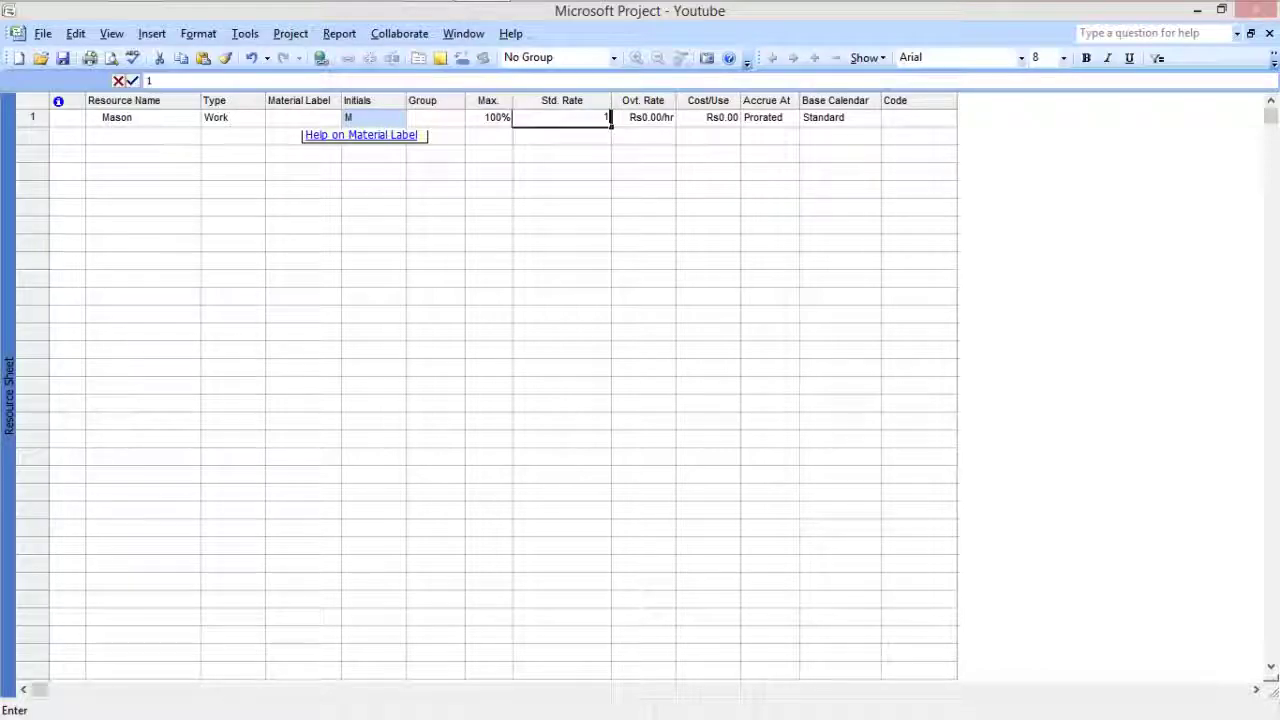
pyautogui.write(',000.00')
pyautogui.write('/da')
pyautogui.write('y')
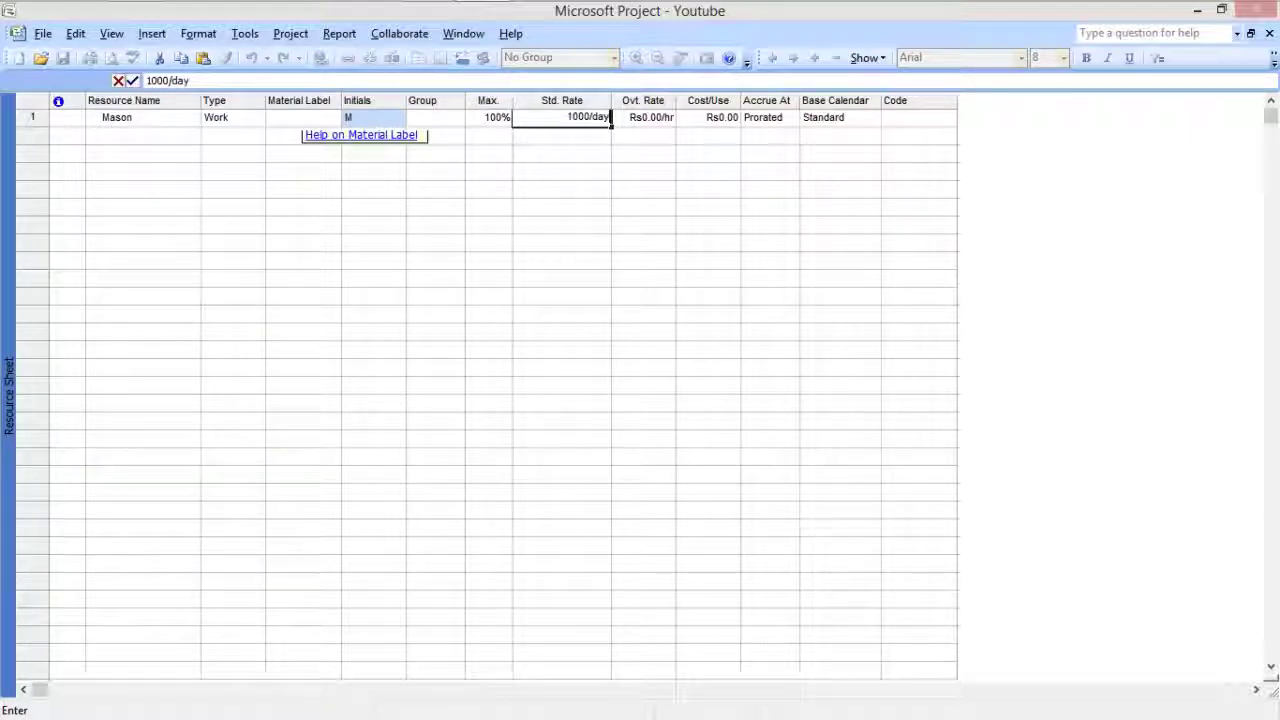
pyautogui.press('Return')
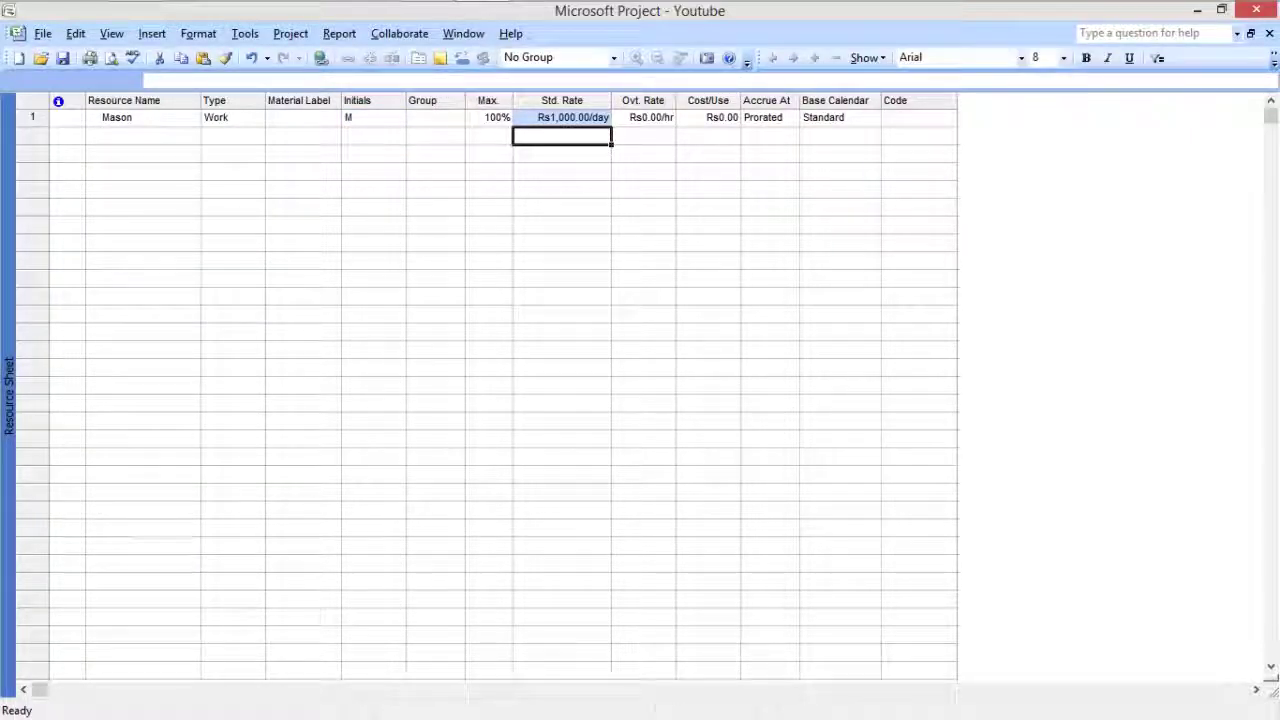
# Set the overtime rate of the Mason resource to 100 per hour
pyautogui.click(645, 118)
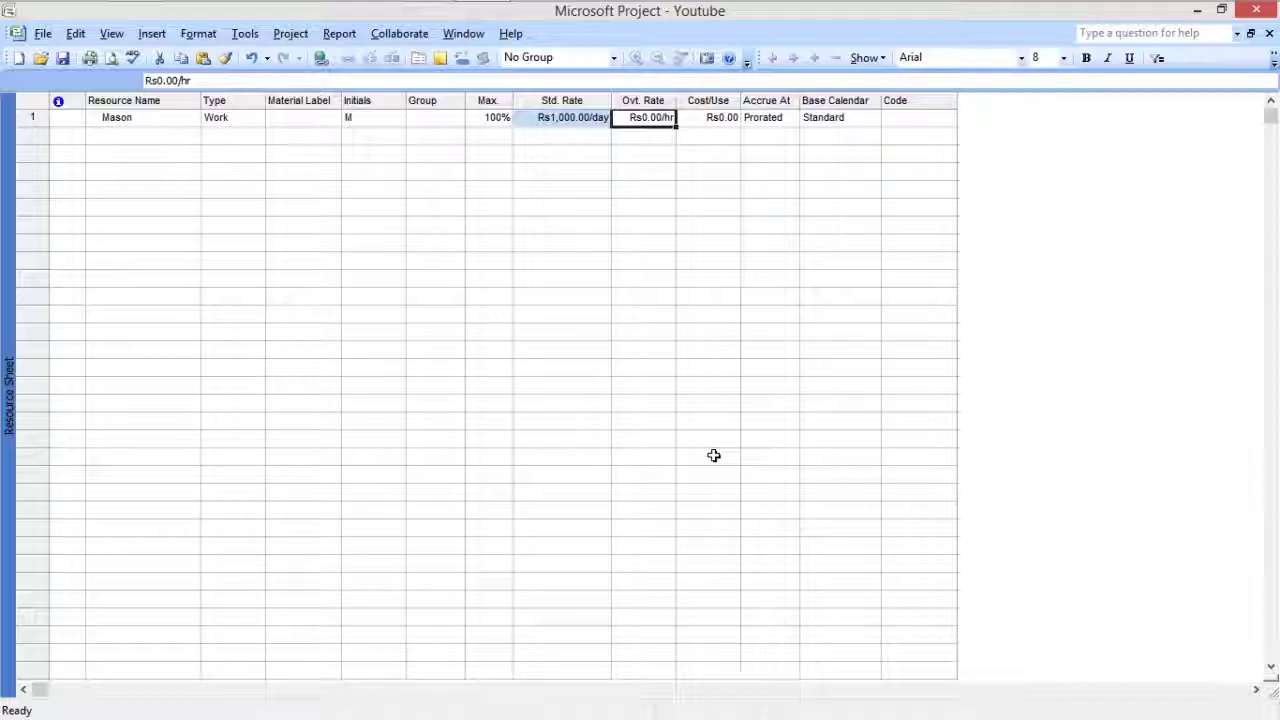
pyautogui.write('100')
pyautogui.press('Return')
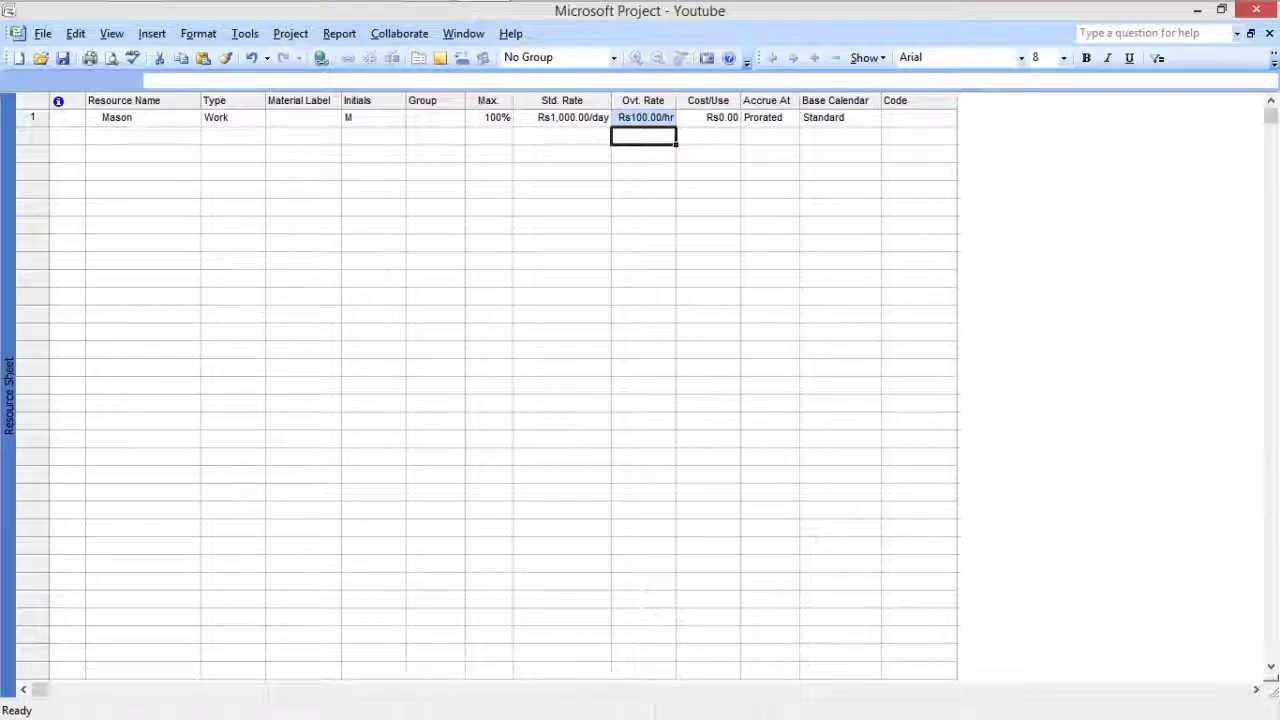
pyautogui.click(718, 117)
pyautogui.doubleClick(718, 117)
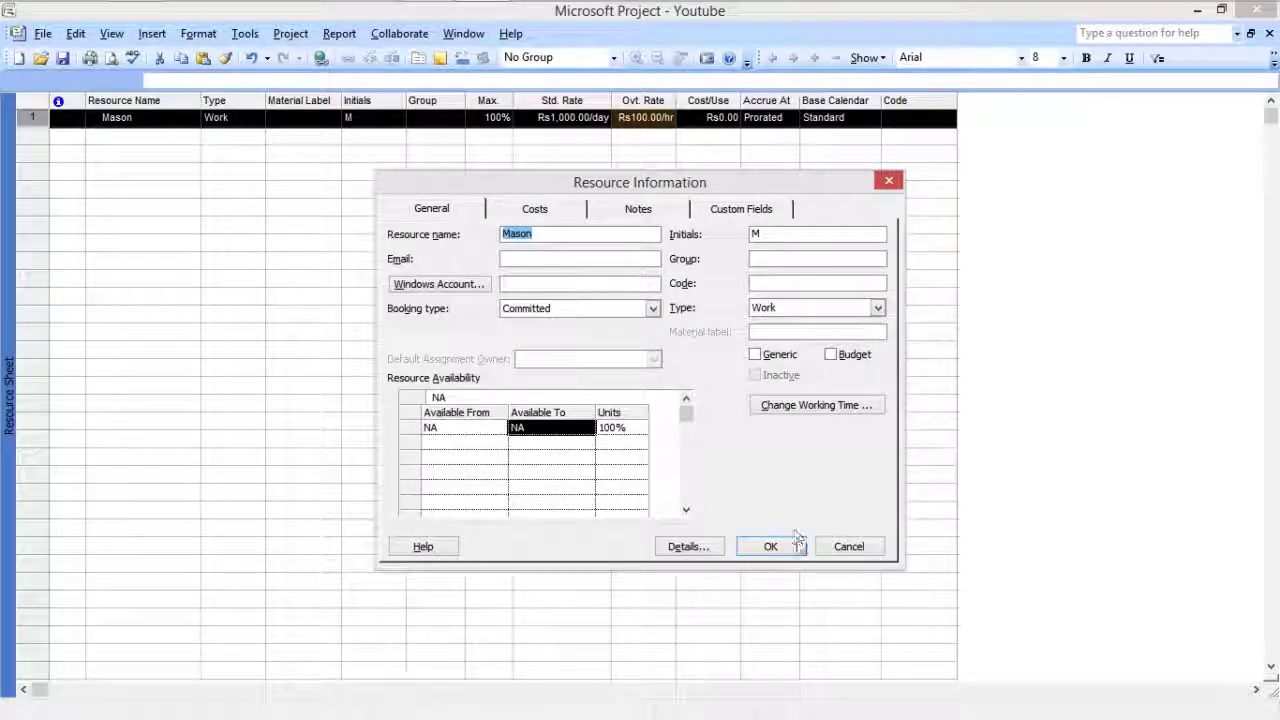
pyautogui.click(840, 547)
pyautogui.click(786, 117)
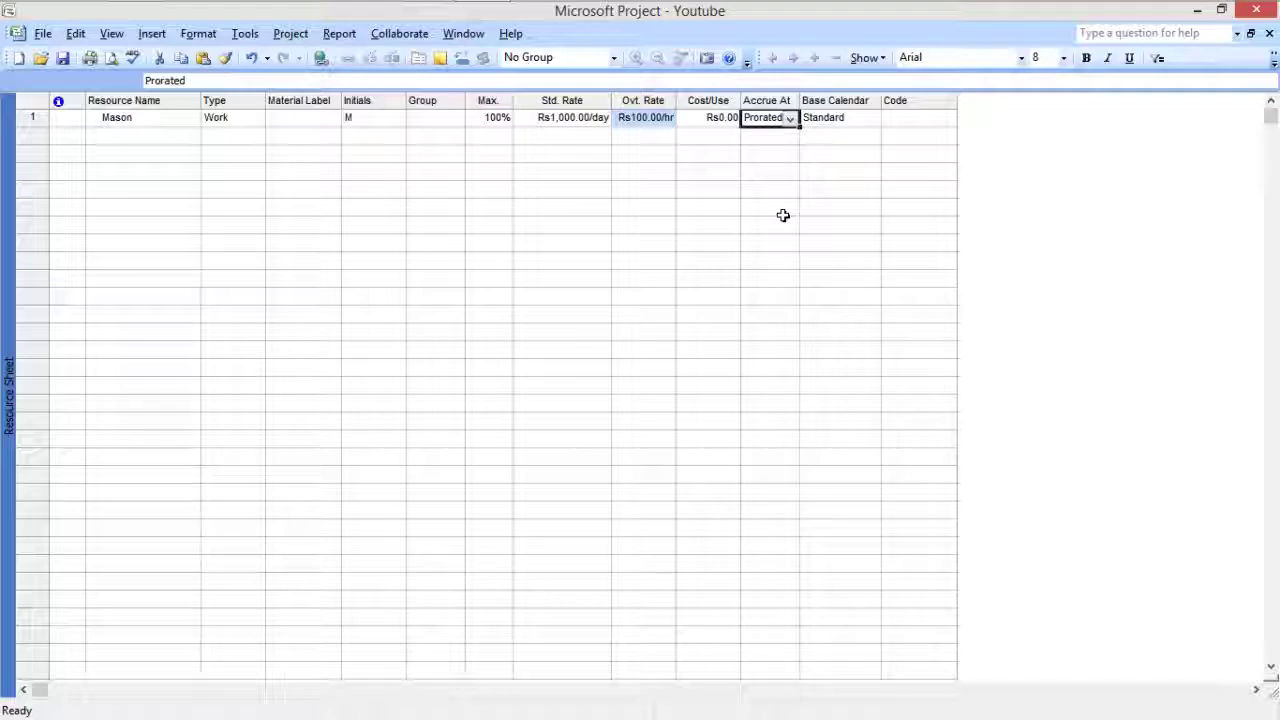
# Add a second resource named Labours, keeping the Work type
pyautogui.click(158, 137)
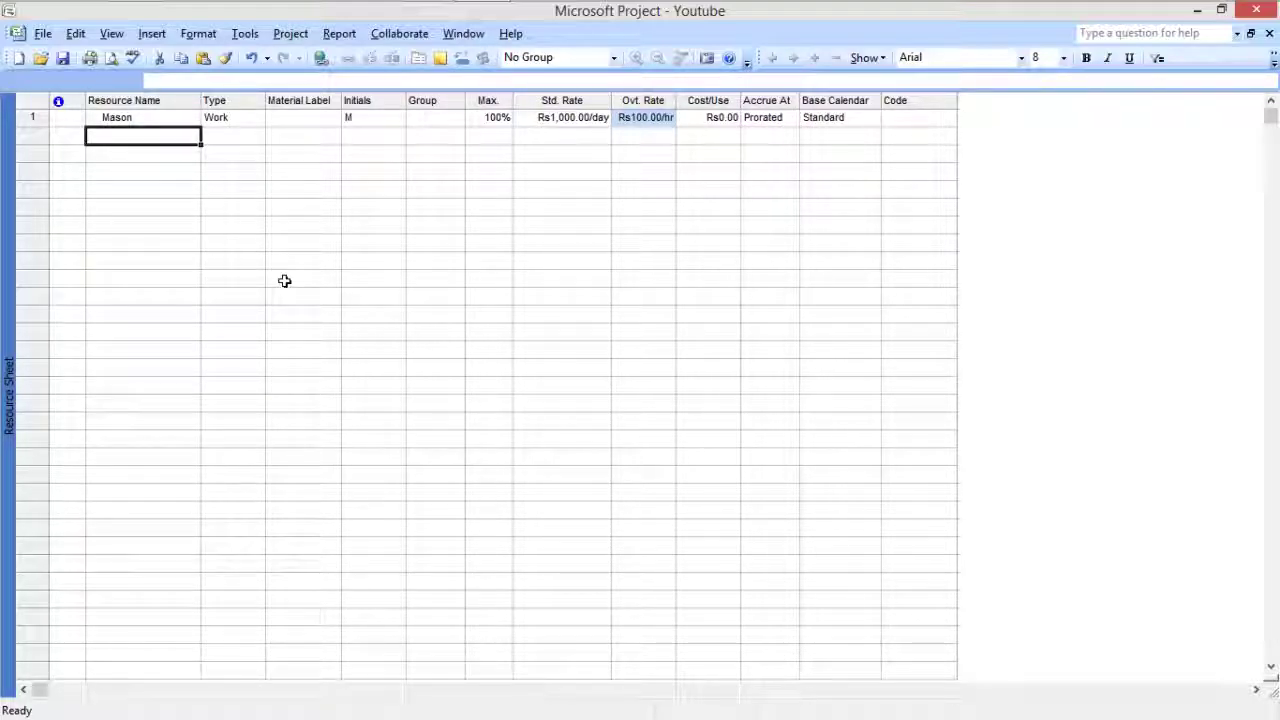
pyautogui.write('La')
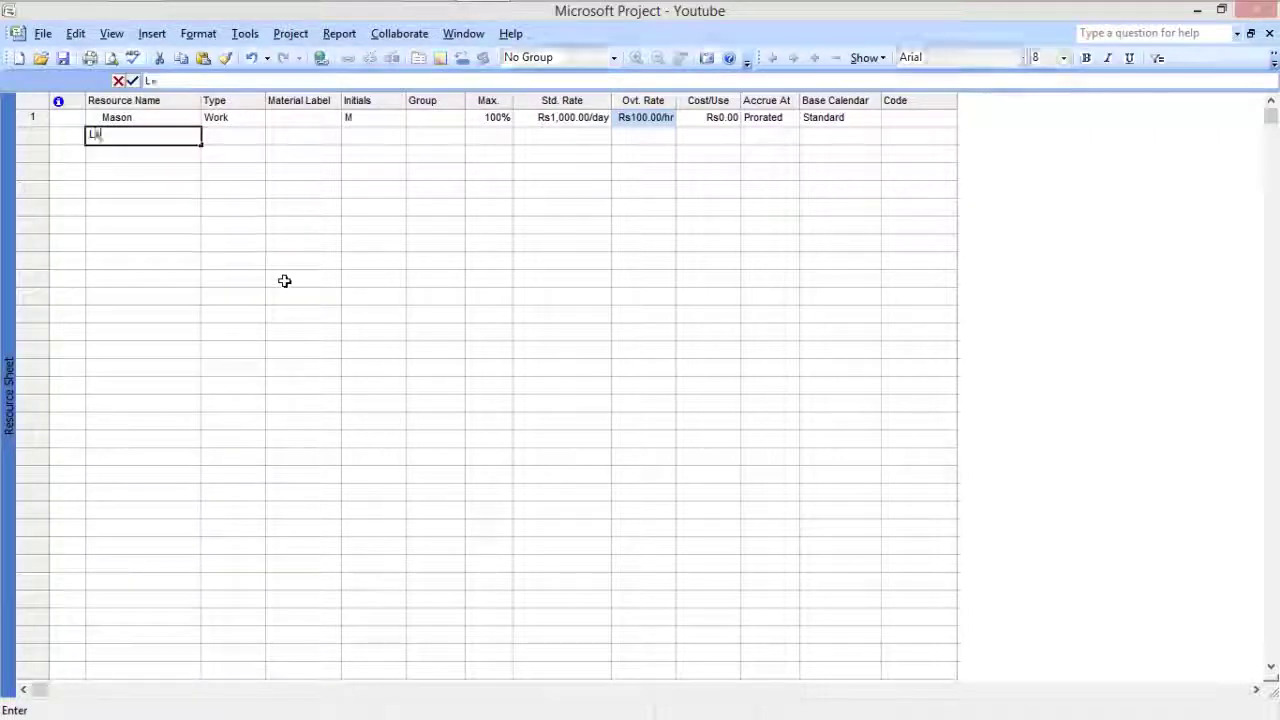
pyautogui.write('bours')
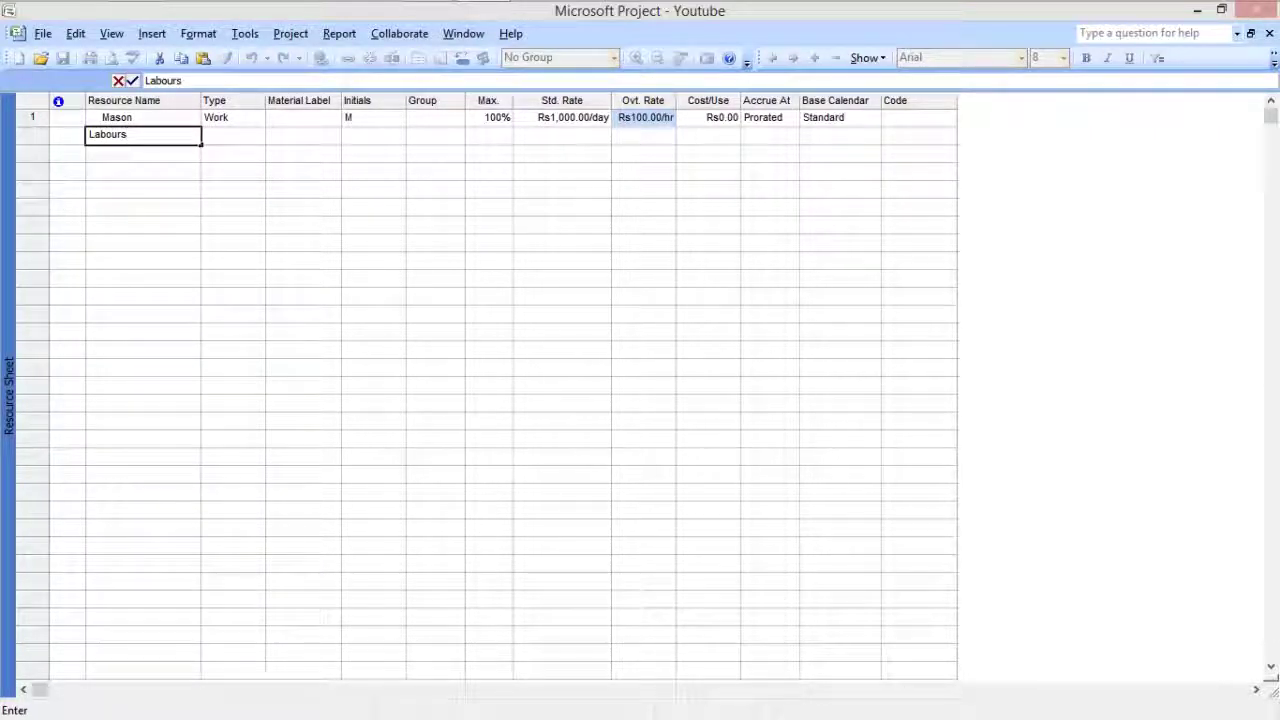
pyautogui.press('Tab')
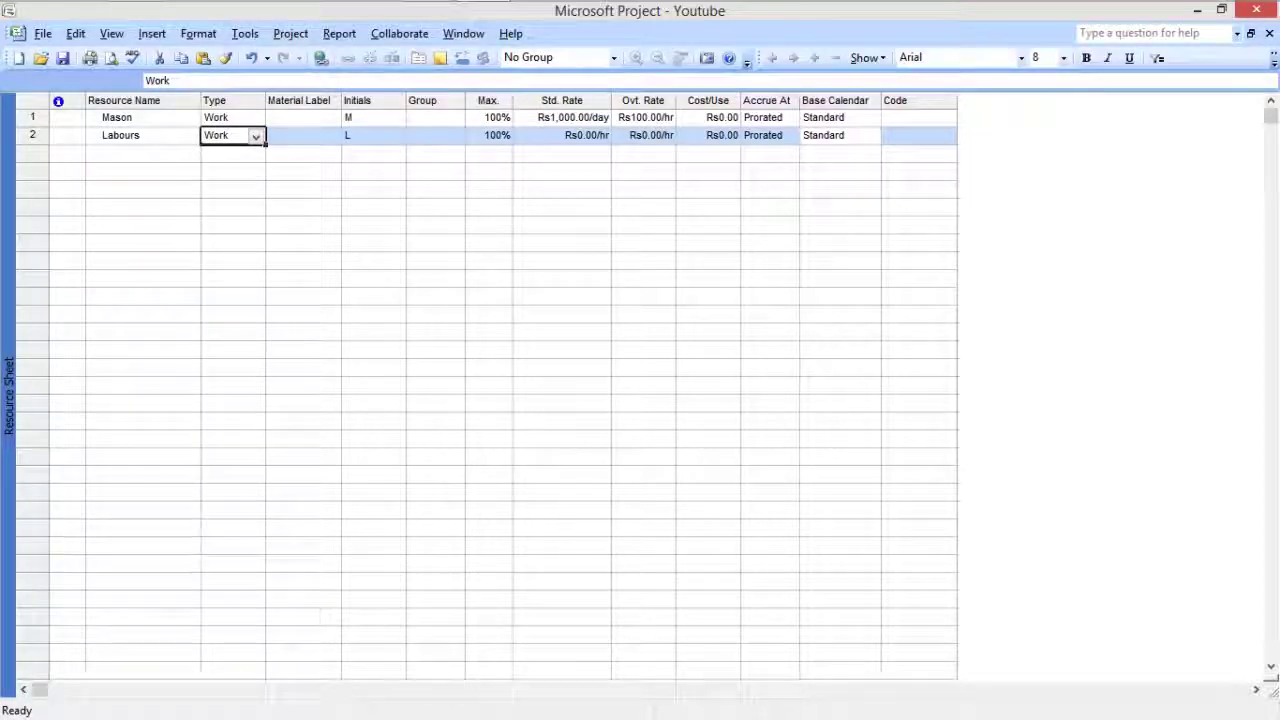
# Set the maximum units of the Labours resource to 300%
pyautogui.press('Tab')
pyautogui.press('Tab')
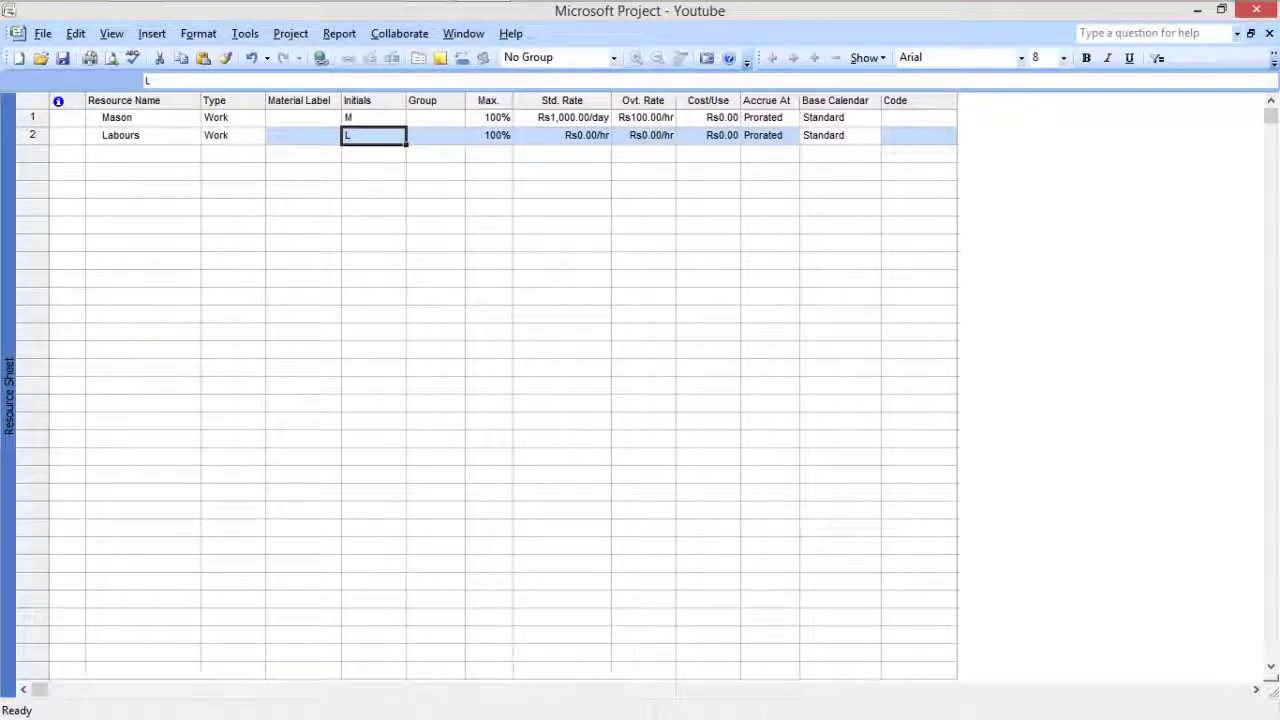
pyautogui.press('Tab')
pyautogui.press('Tab')
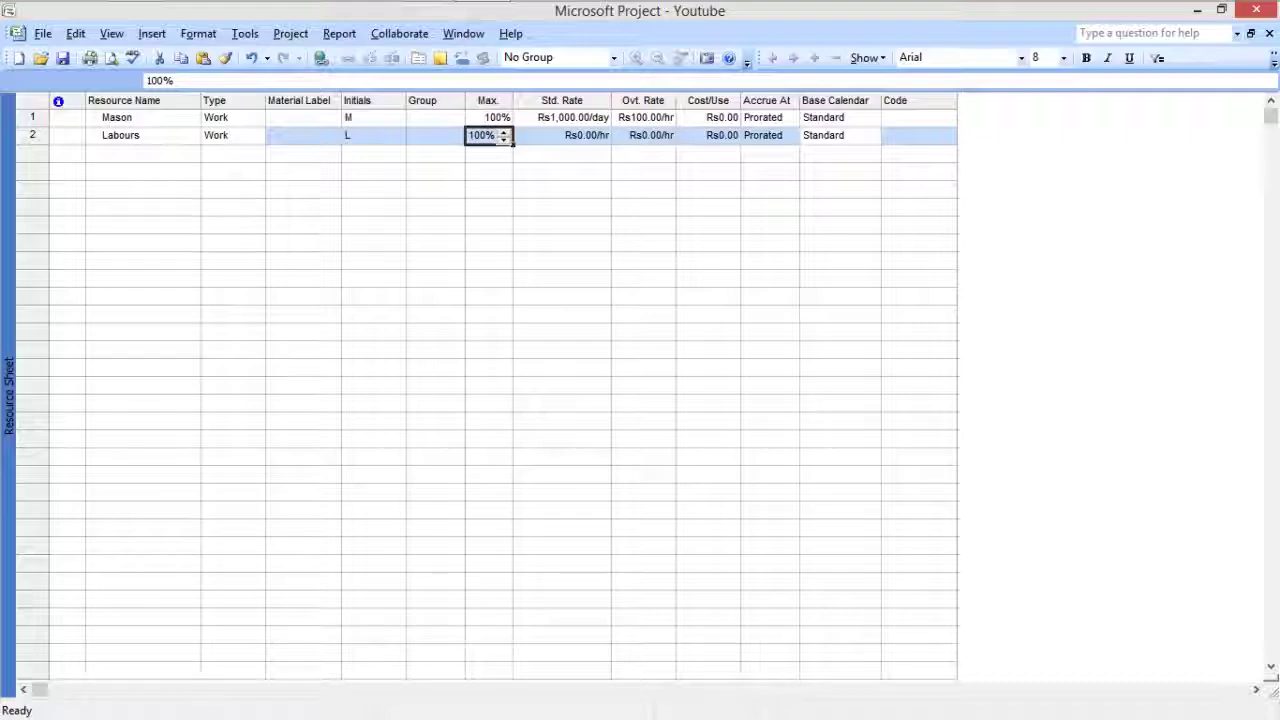
pyautogui.write('300')
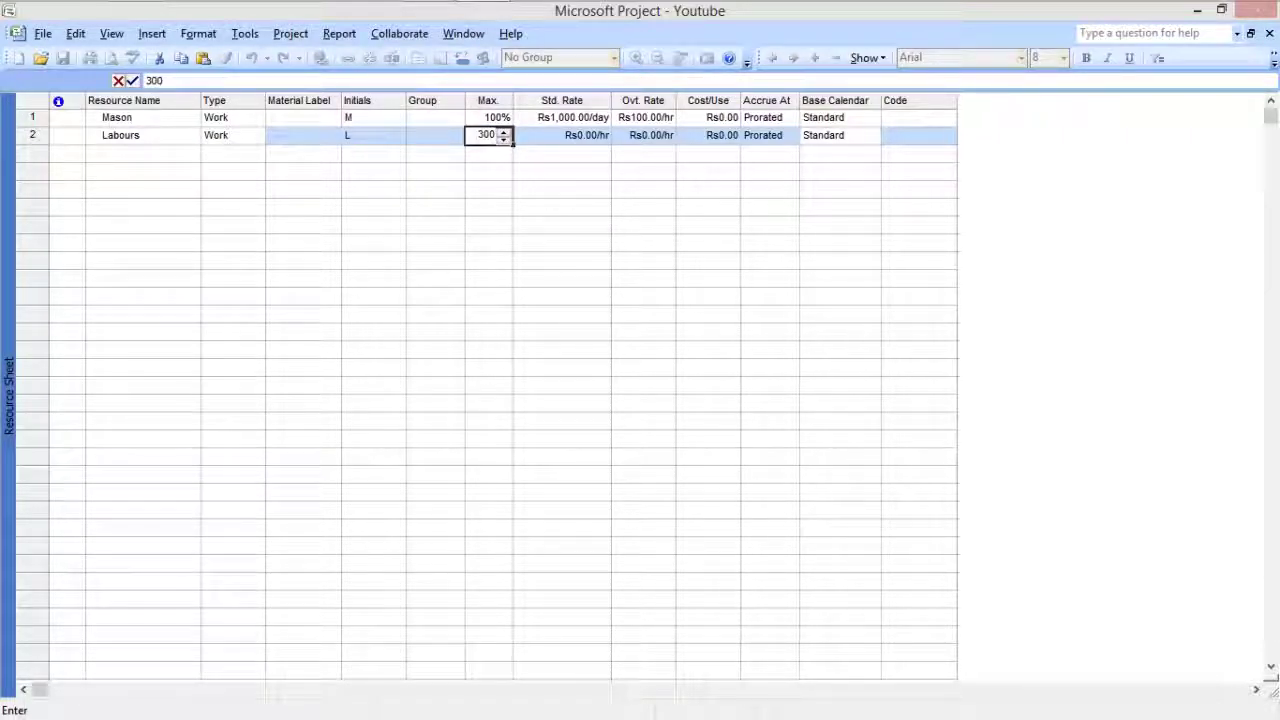
pyautogui.press('Return')
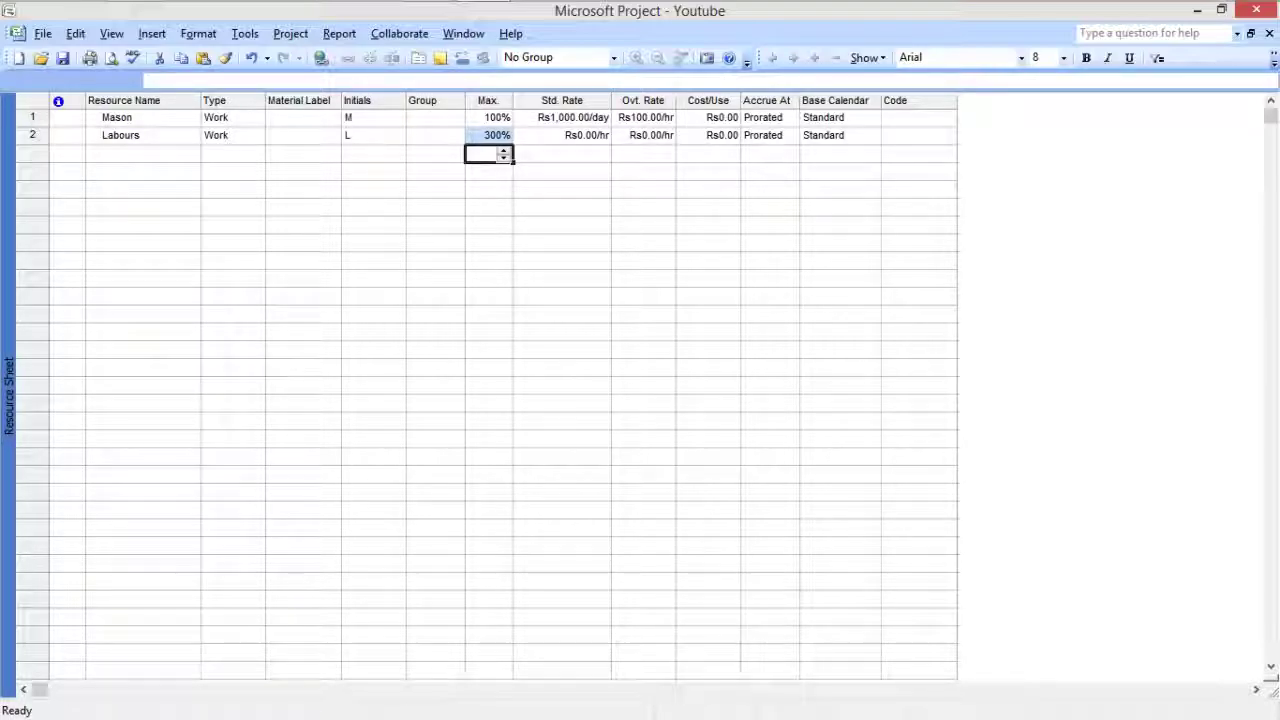
# Give the Labours resource a standard rate of 800/day and an overtime rate of 60 per hour
pyautogui.press('Right')
pyautogui.press('Up')
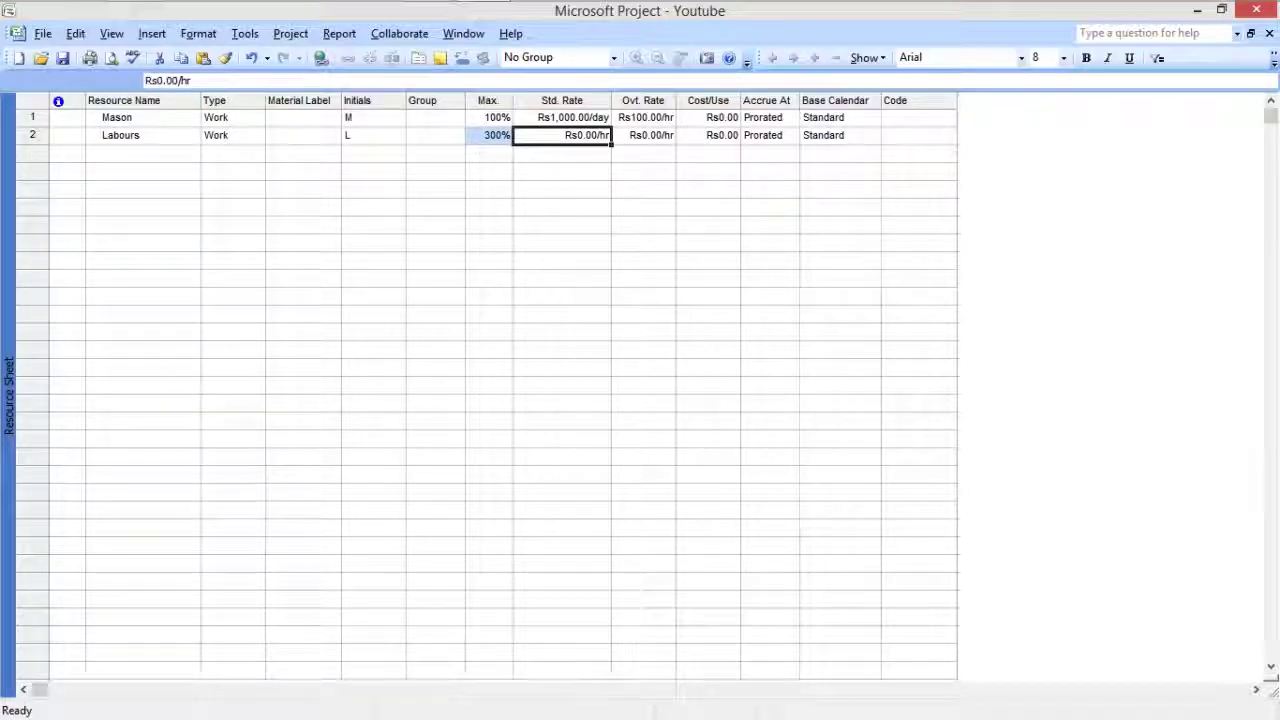
pyautogui.write('8')
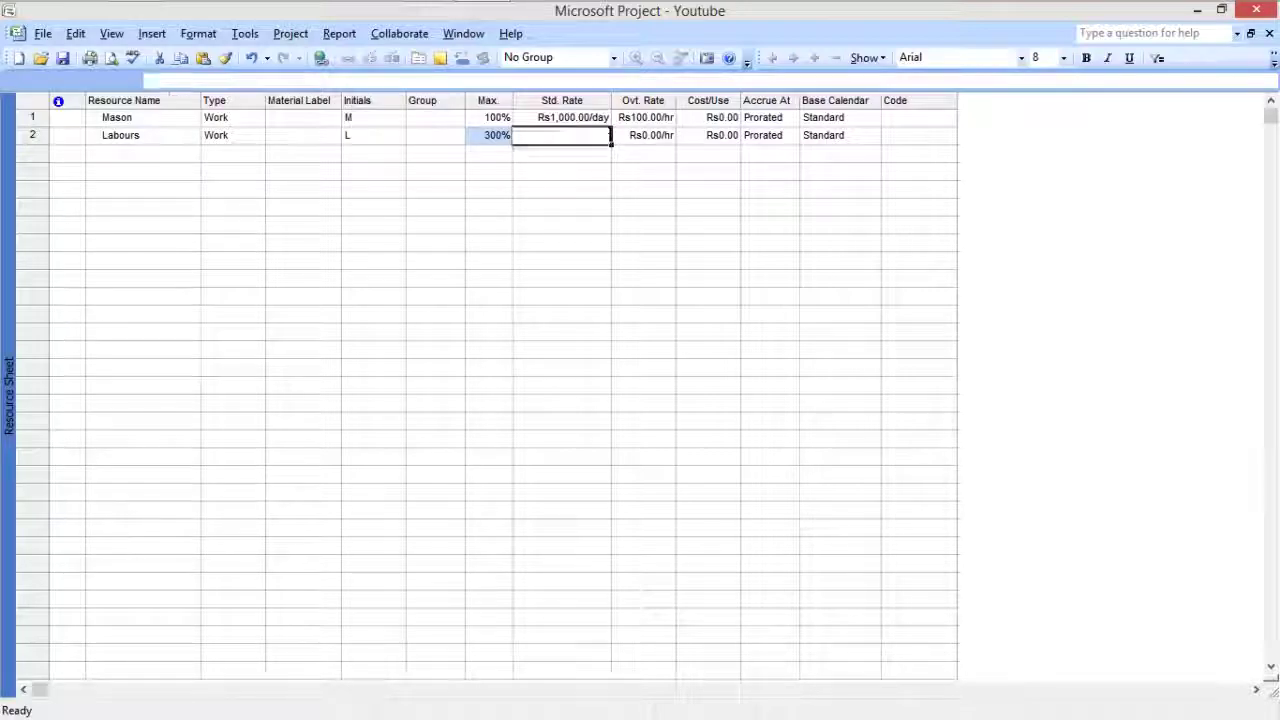
pyautogui.write('00.00/da')
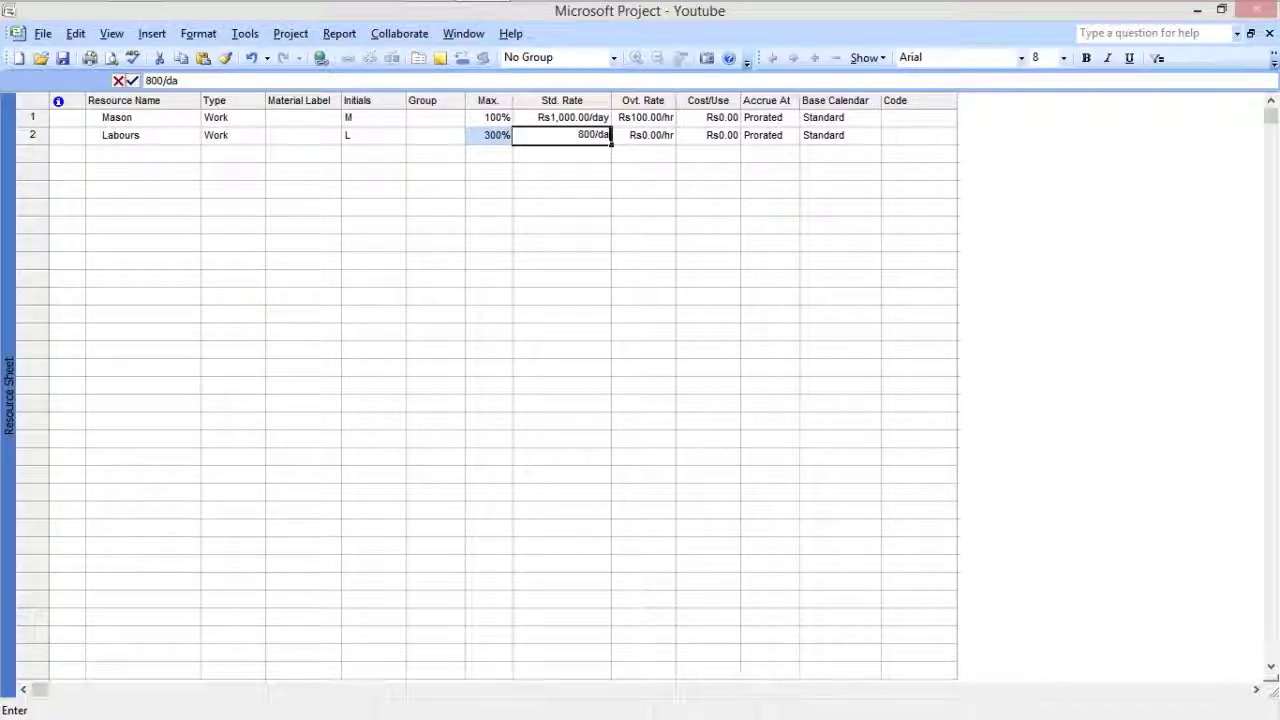
pyautogui.write('y')
pyautogui.press('Tab')
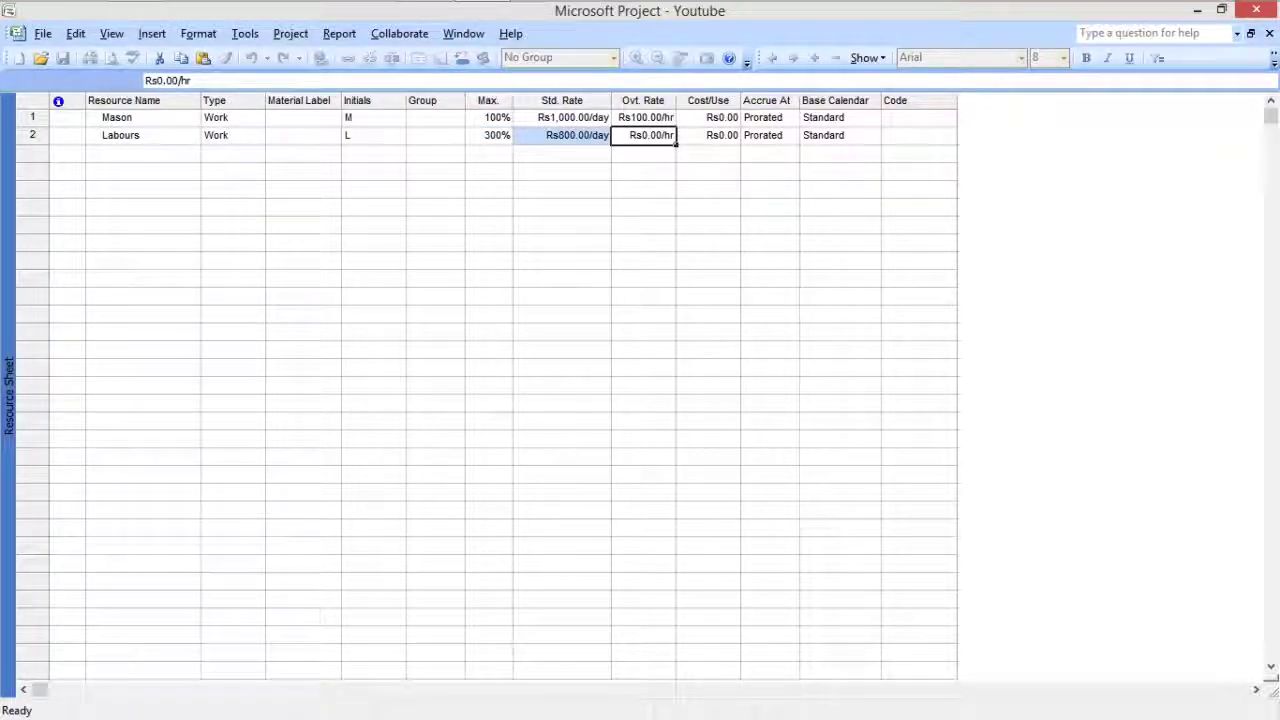
pyautogui.write('60')
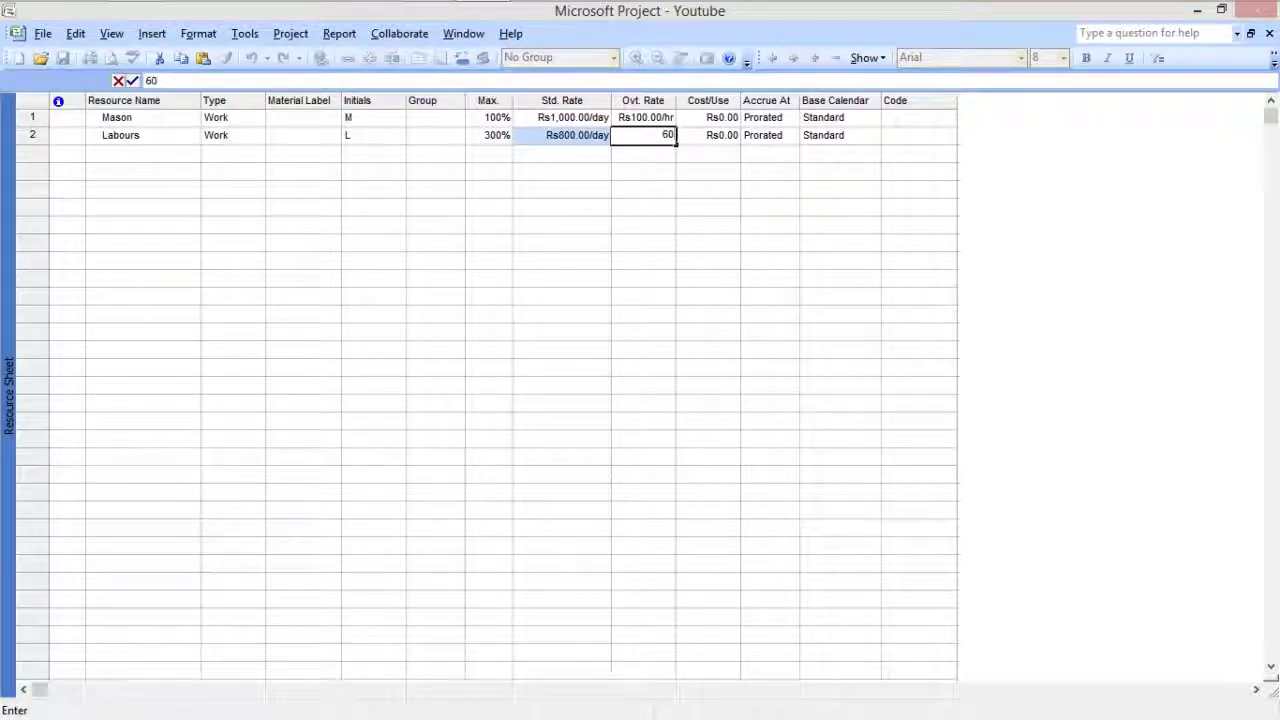
pyautogui.press('Return')
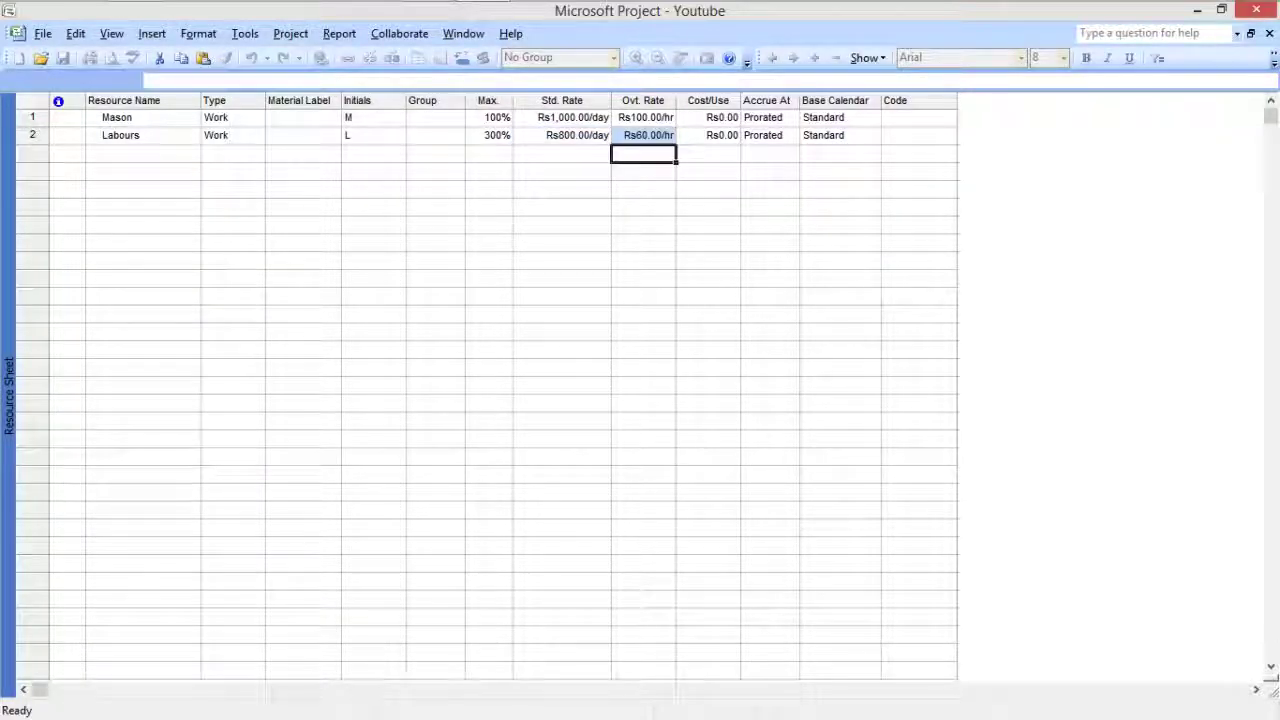
# Add a third resource named Concrete below Labours
pyautogui.press('Left')
pyautogui.press('Left')
pyautogui.press('Left')
pyautogui.press('Left')
pyautogui.press('Left')
pyautogui.press('Left')
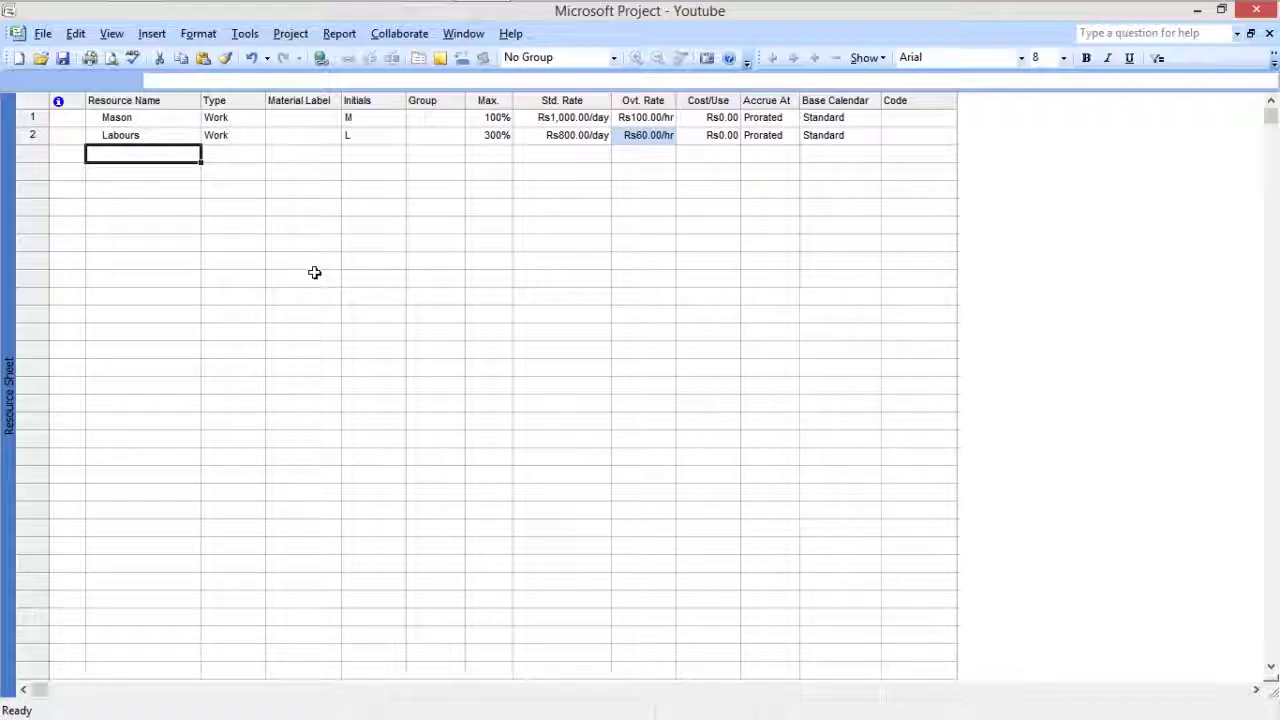
pyautogui.write('Concrete')
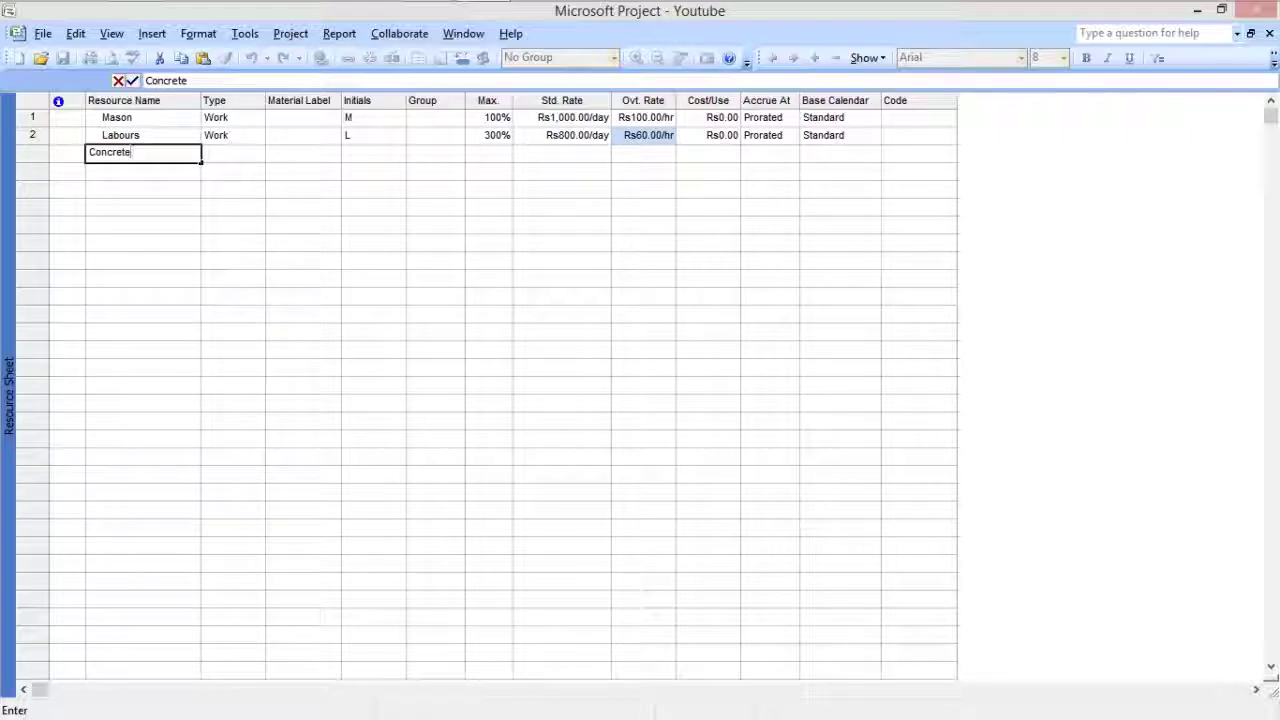
pyautogui.press('Tab')
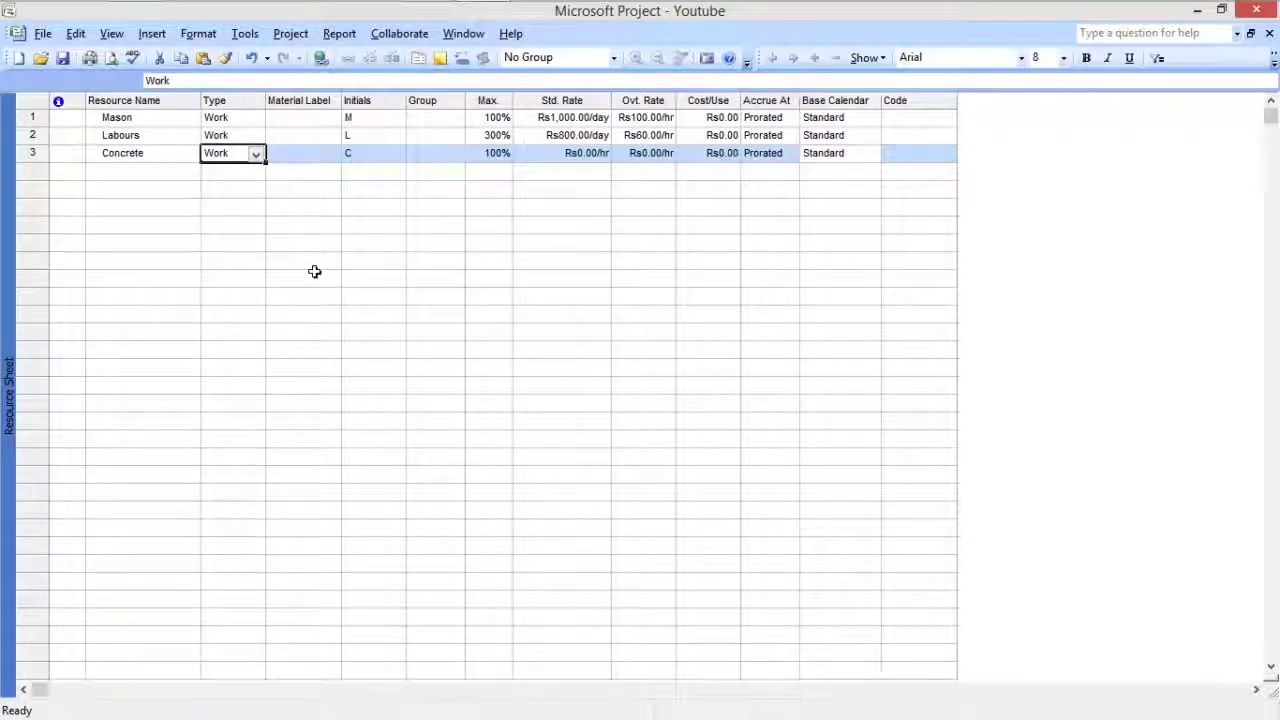
# Change the resource type of Concrete to Material
pyautogui.hotkey('alt', 'Down')
pyautogui.press('Down')
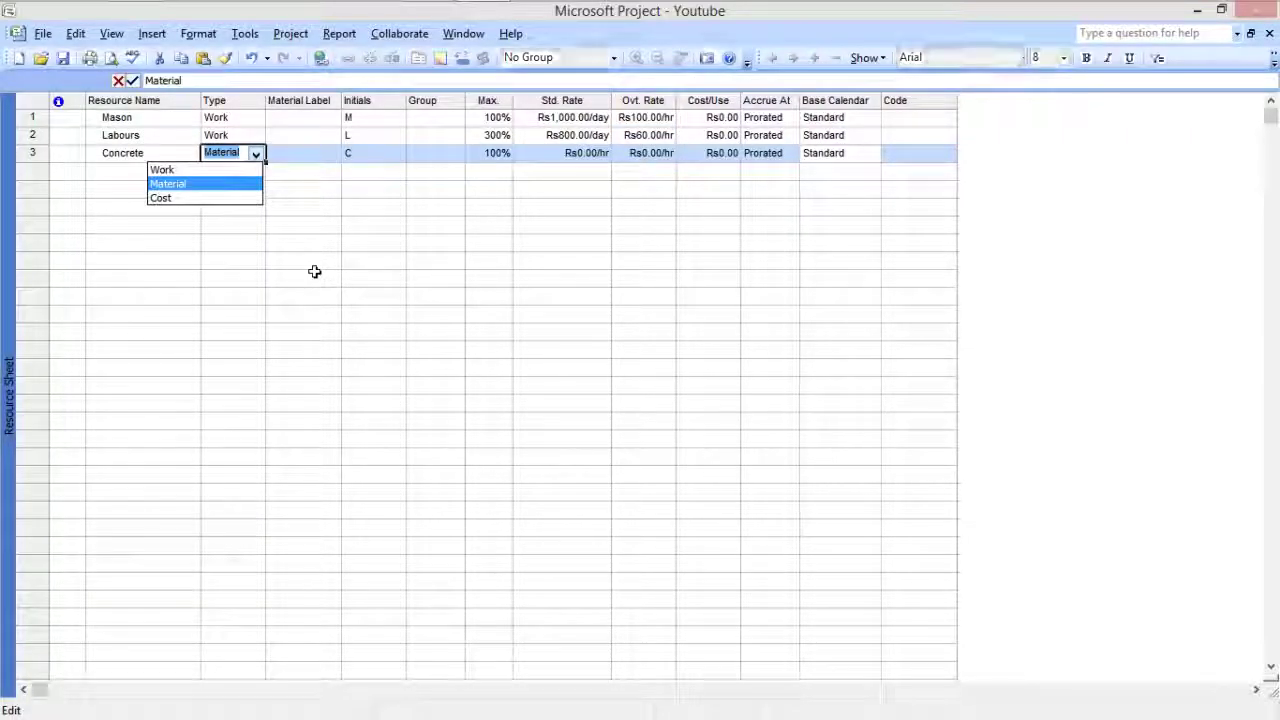
pyautogui.press('Return')
pyautogui.press('Tab')
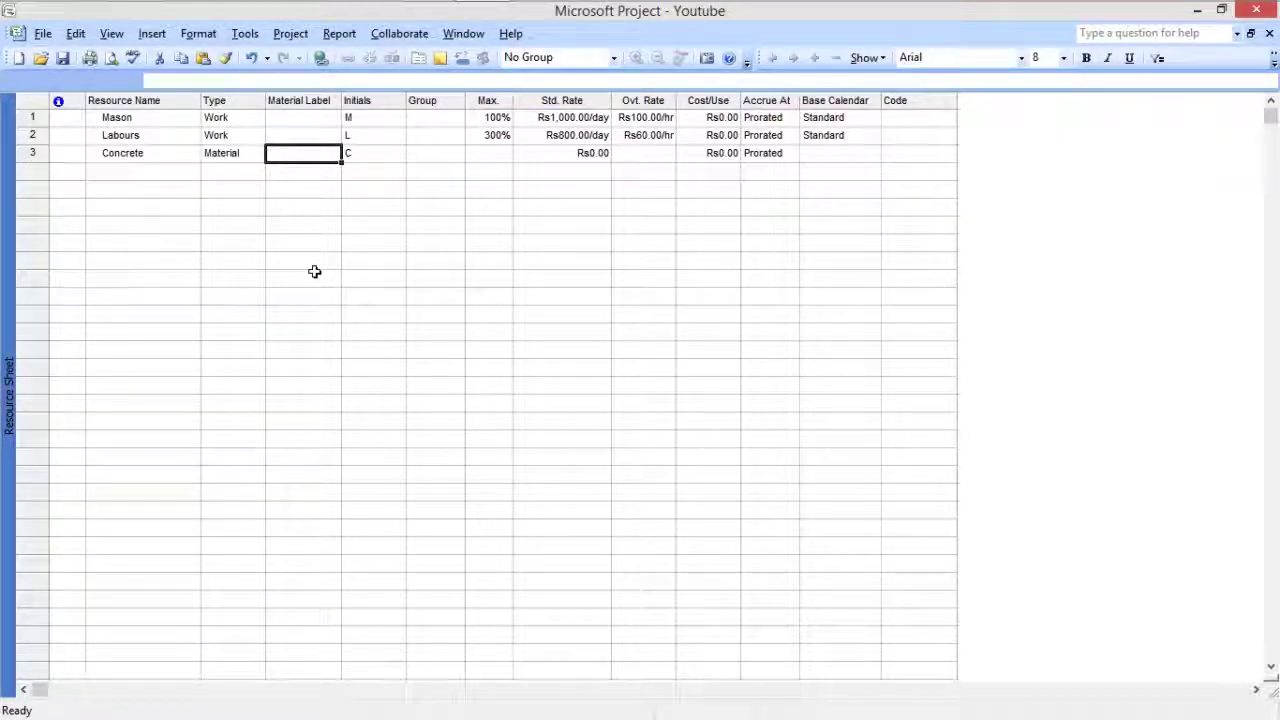
pyautogui.write('hufuh')
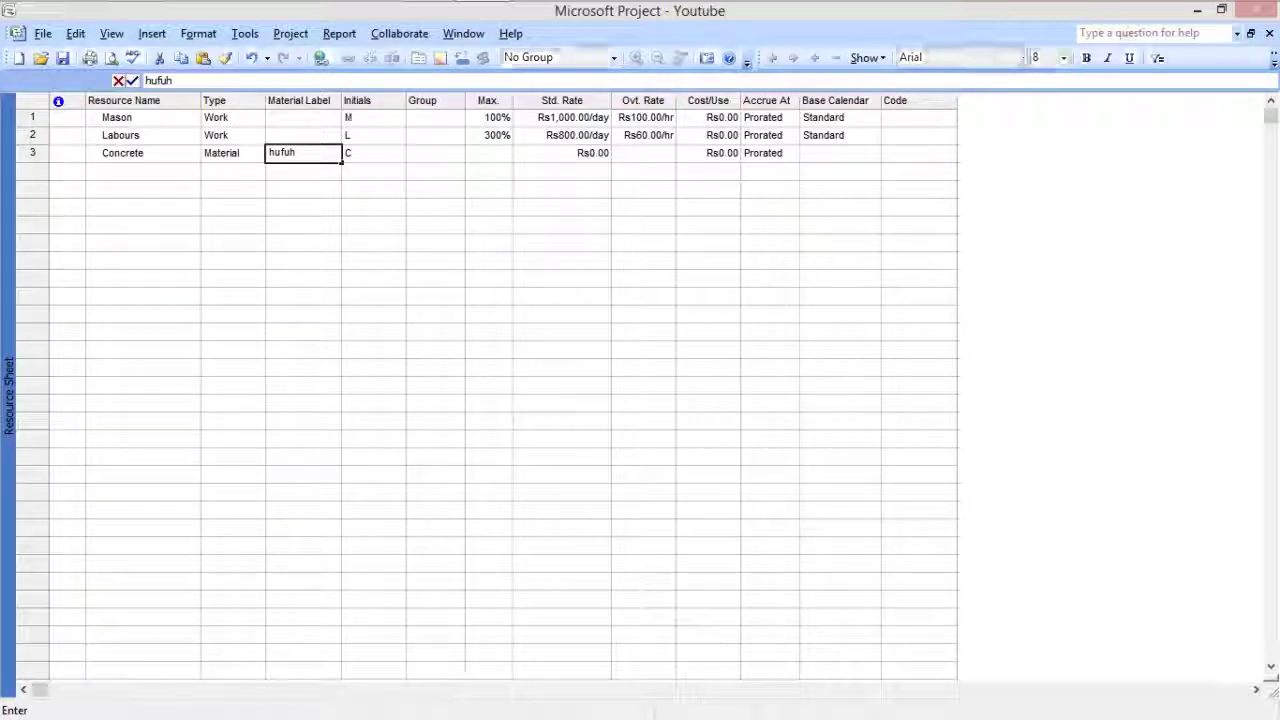
pyautogui.press('BackSpace')
pyautogui.press('BackSpace')
pyautogui.press('BackSpace')
pyautogui.press('BackSpace')
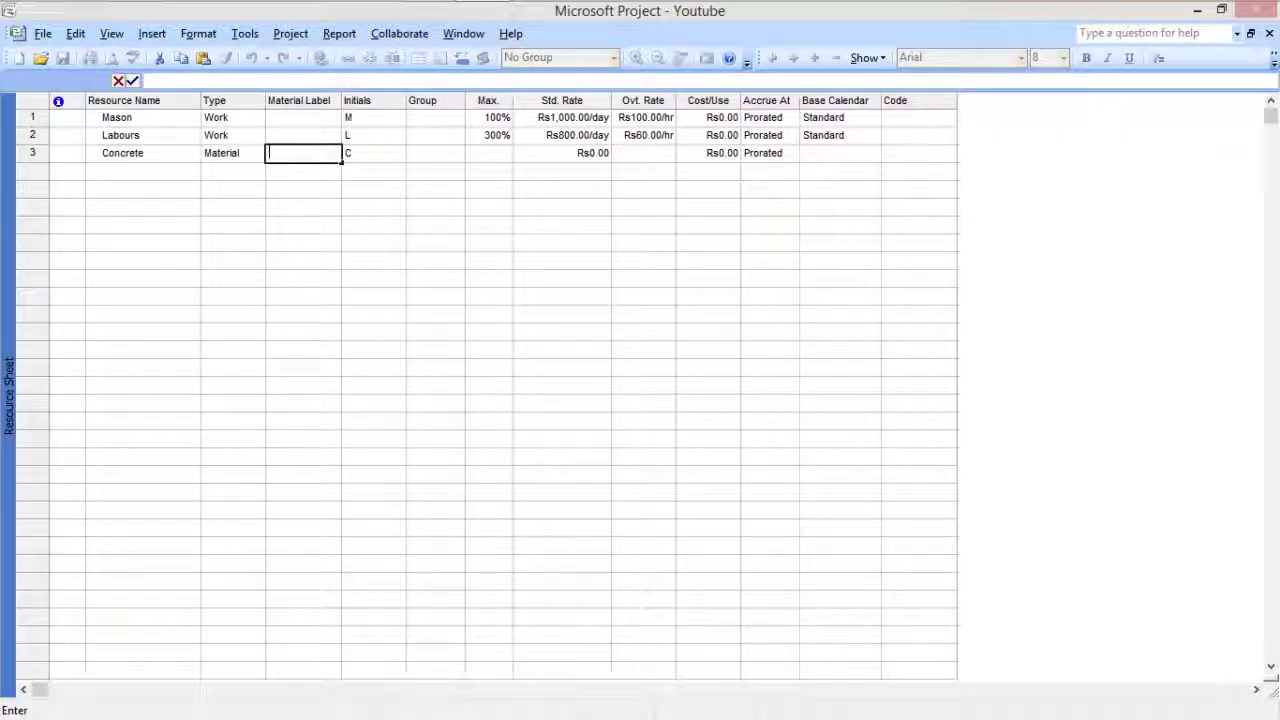
# Set the material label of the Concrete resource to cubic feet
pyautogui.write('cubic me')
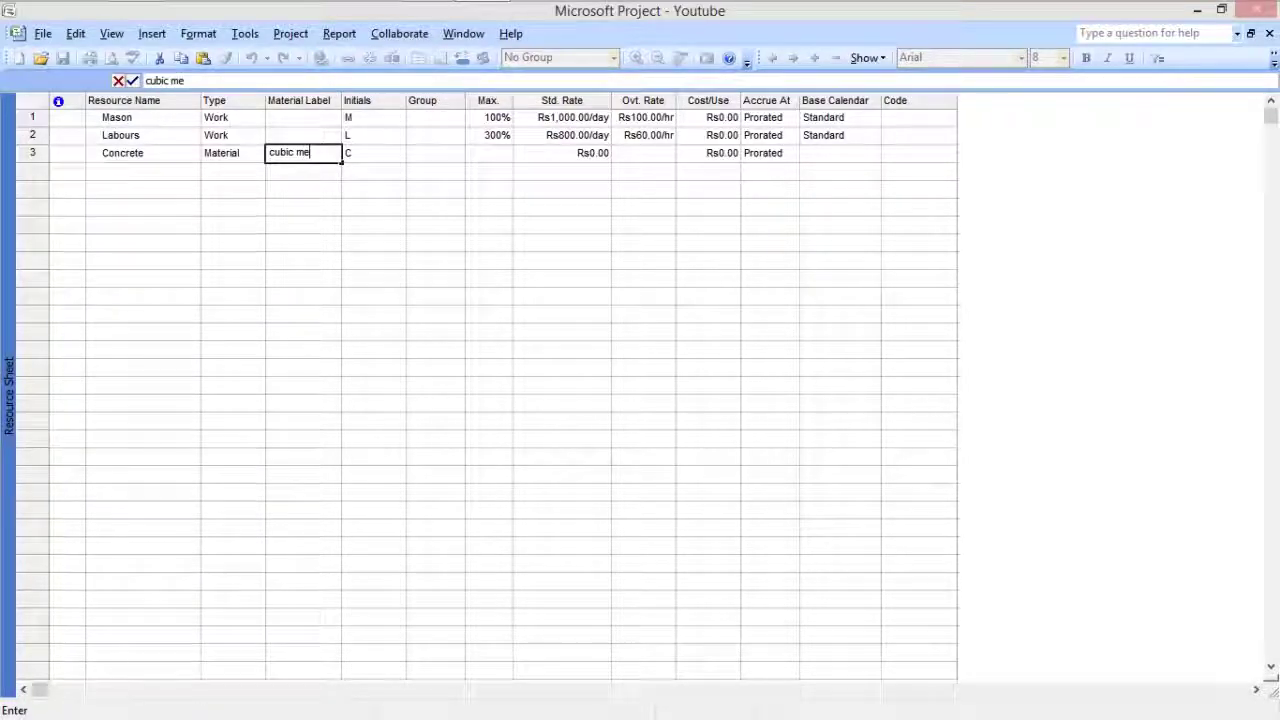
pyautogui.press('BackSpace')
pyautogui.press('BackSpace')
pyautogui.write('feet')
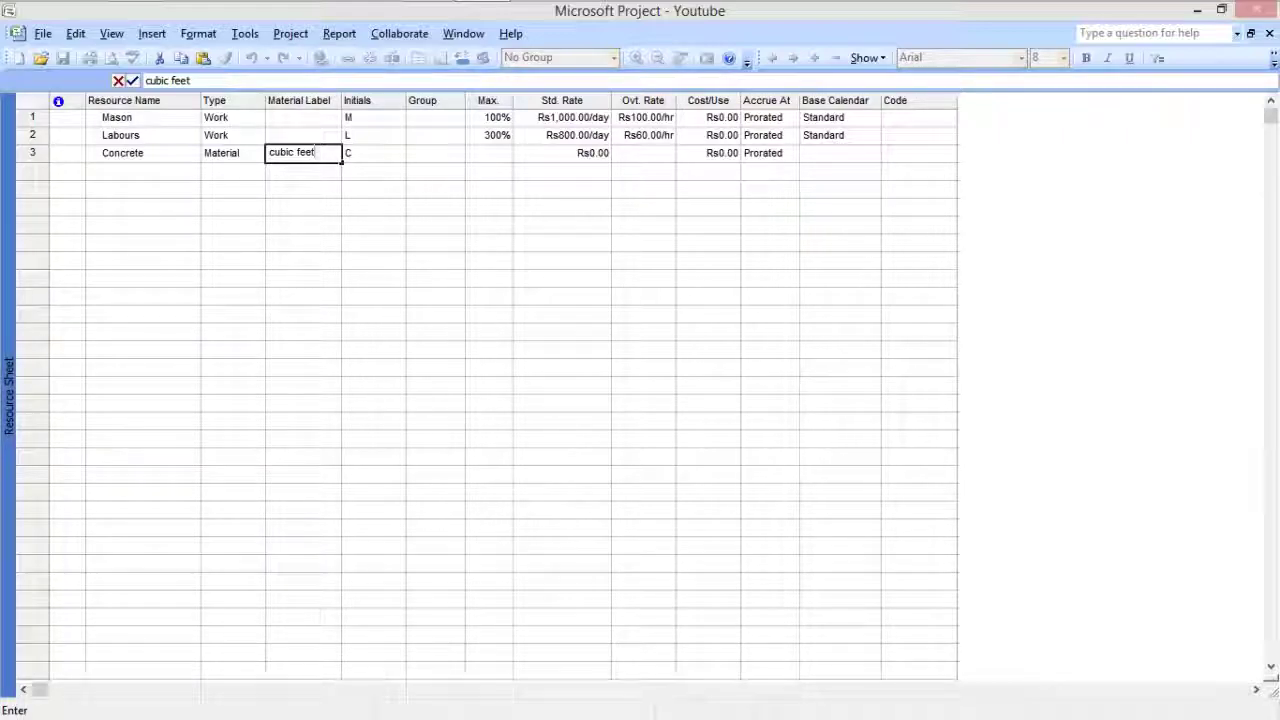
pyautogui.click(373, 153)
pyautogui.press('Tab')
pyautogui.press('Tab')
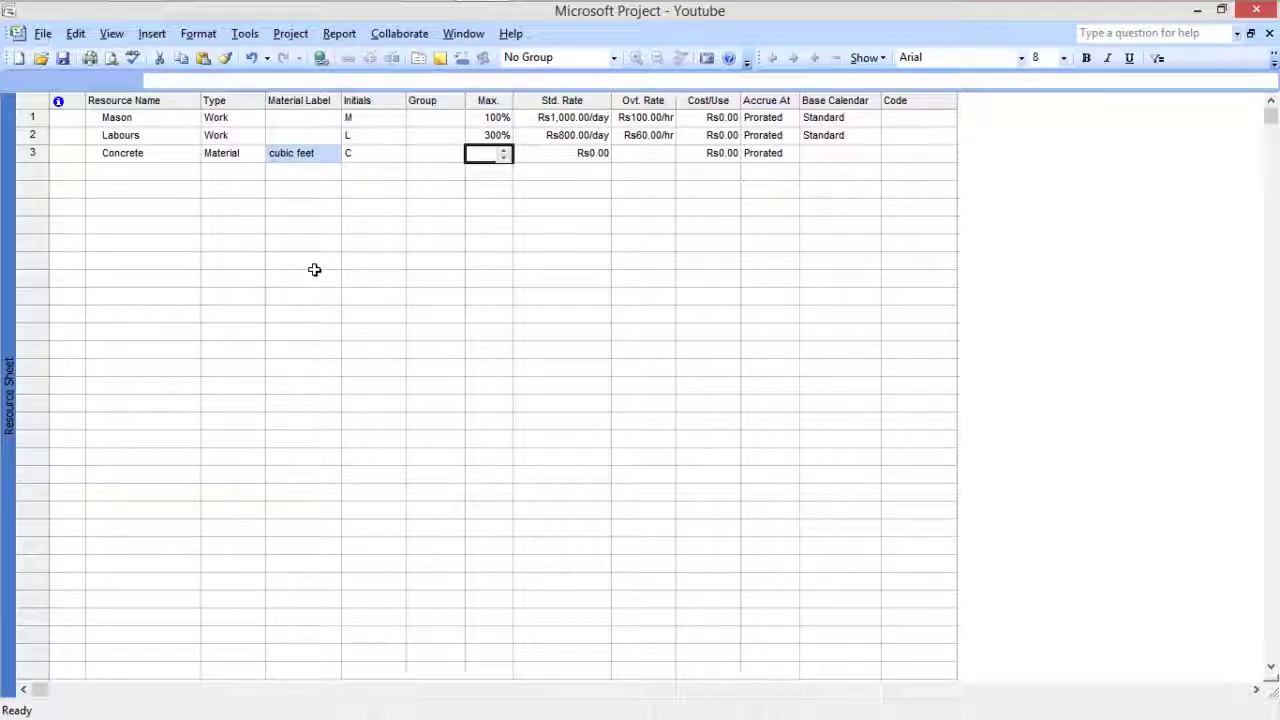
# Set the standard rate of the Concrete resource to 500
pyautogui.press('Tab')
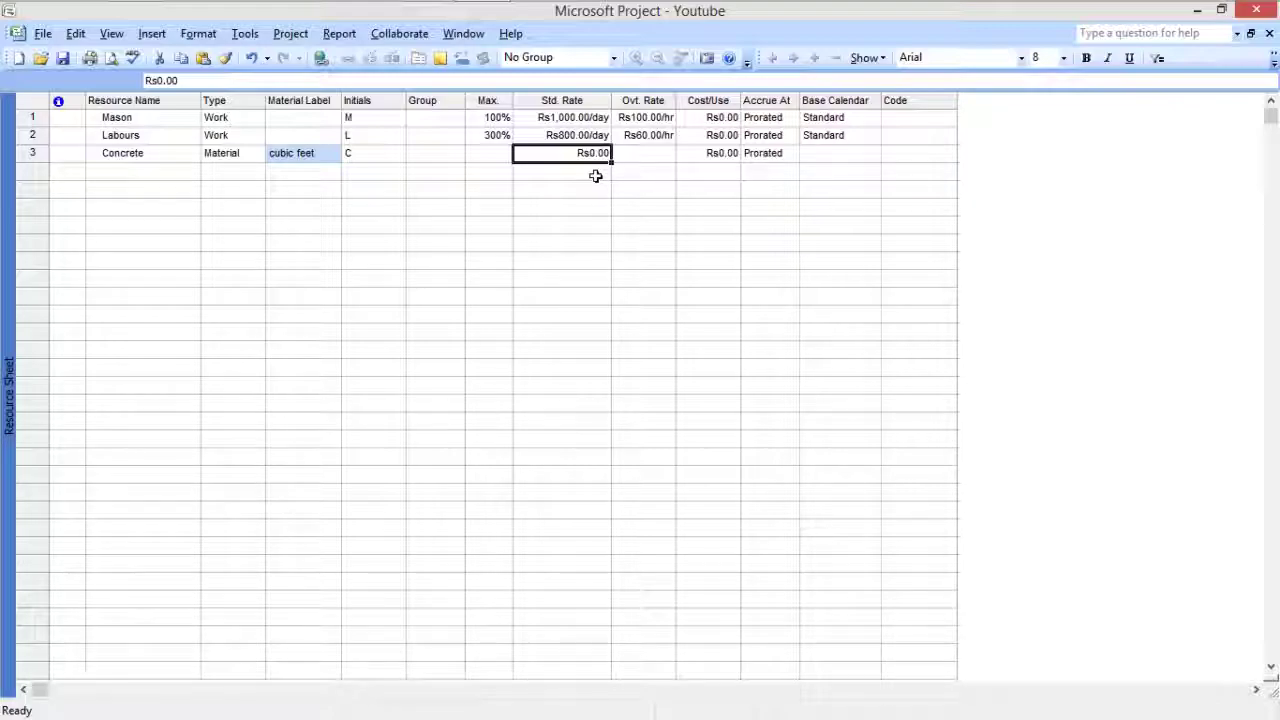
pyautogui.write('500')
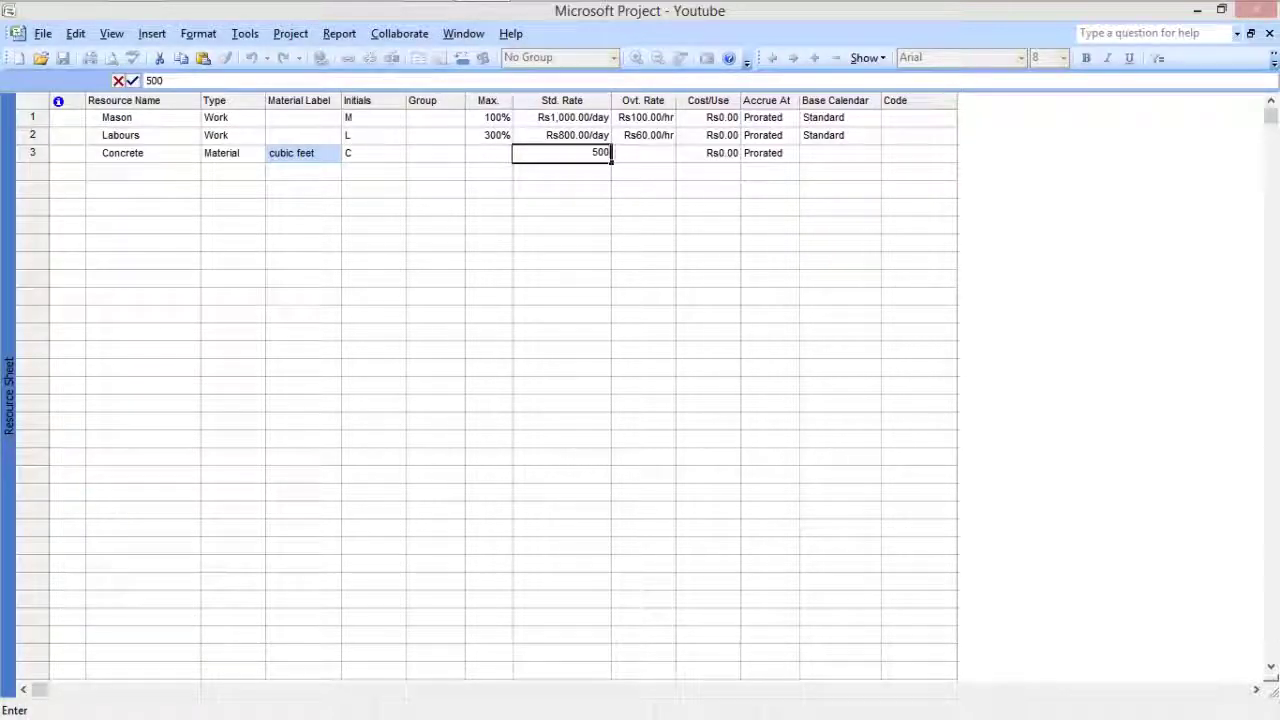
pyautogui.press('Return')
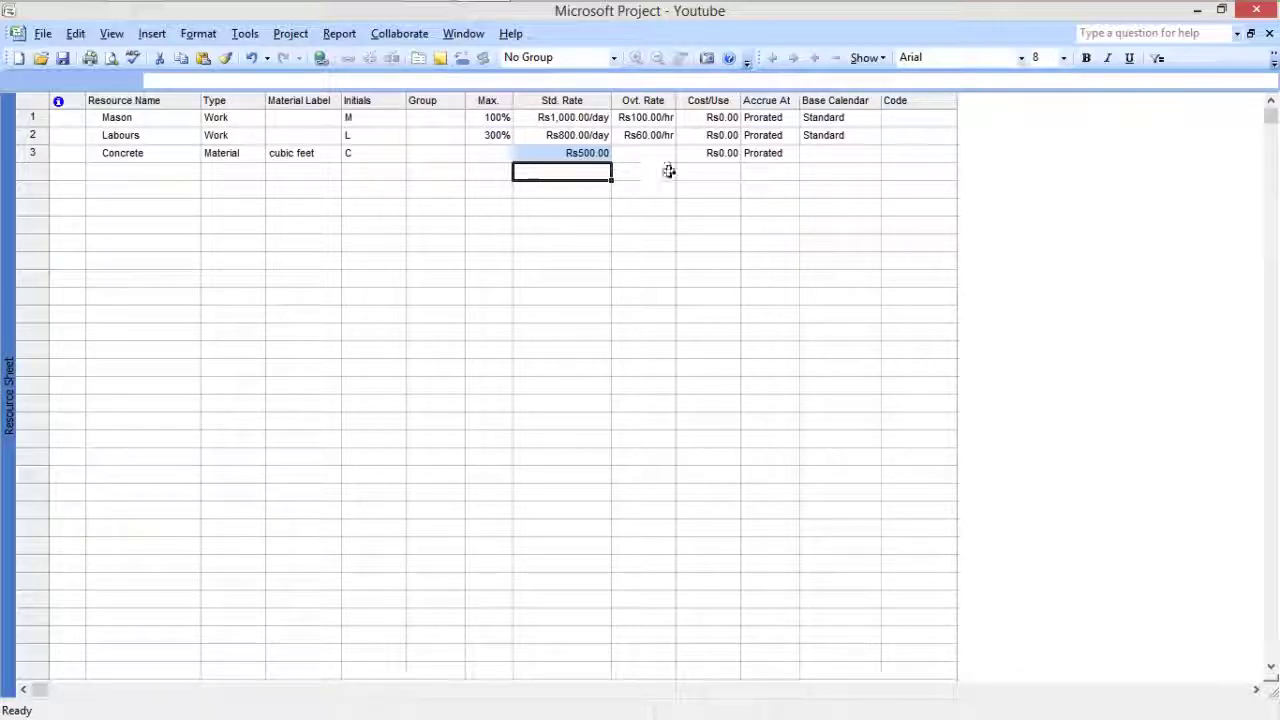
# Change the cost accrual of the Concrete resource to End
pyautogui.click(711, 155)
pyautogui.click(772, 154)
pyautogui.click(810, 155)
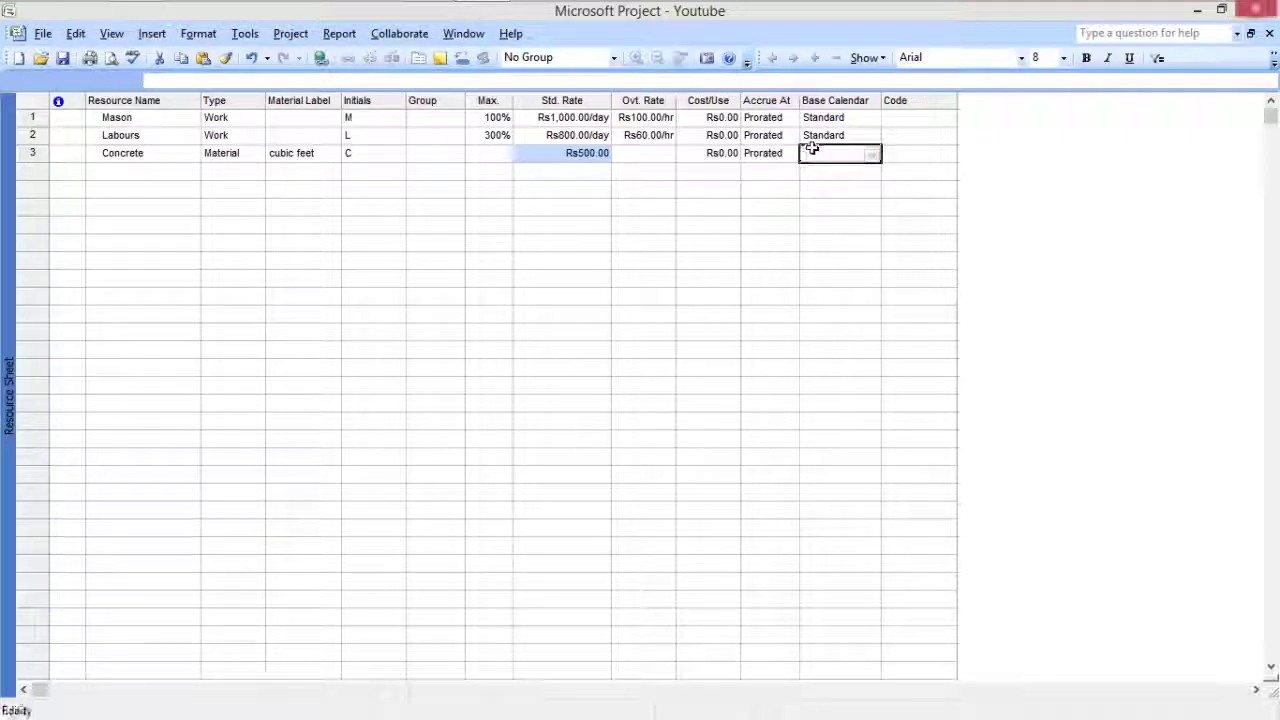
pyautogui.click(714, 152)
pyautogui.click(770, 153)
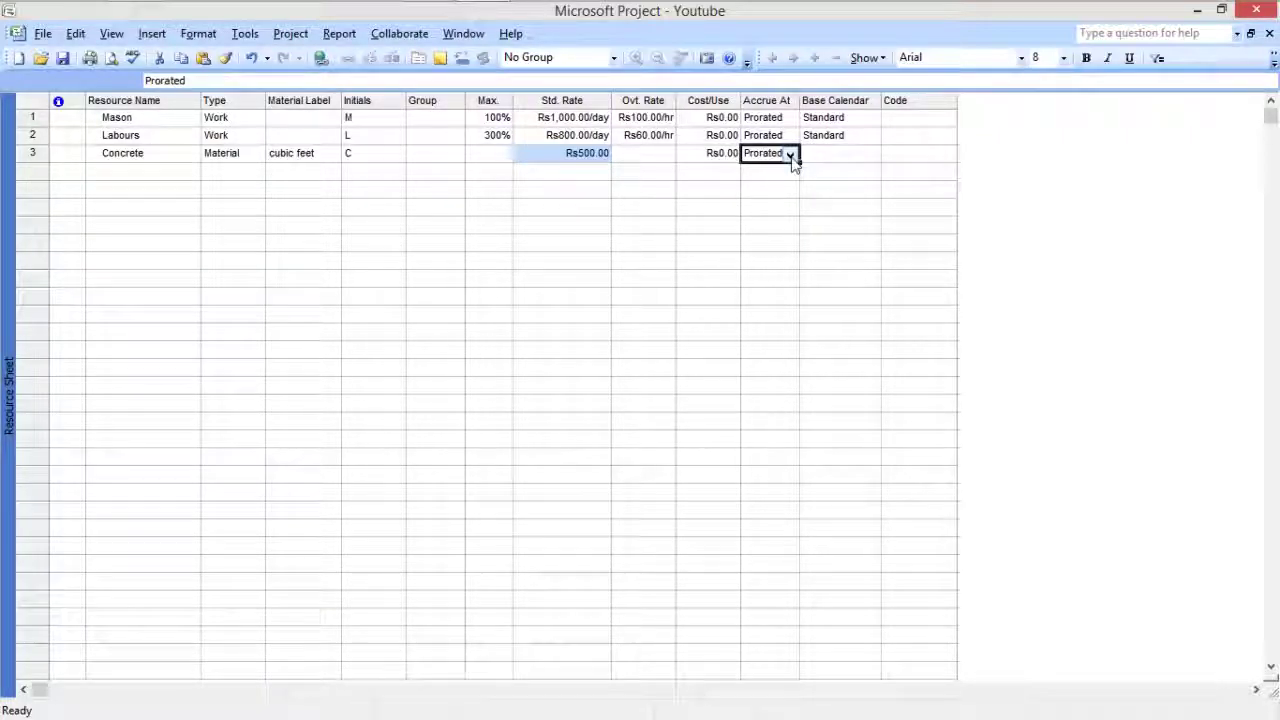
pyautogui.click(791, 155)
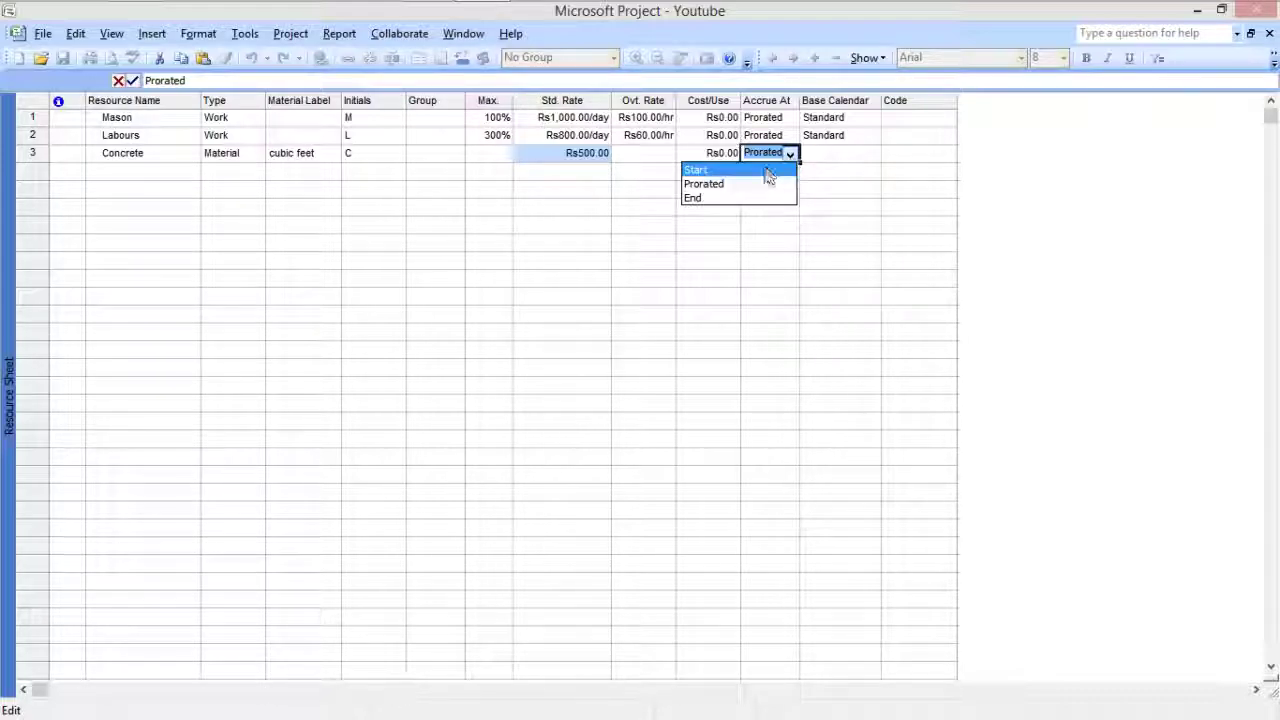
pyautogui.click(748, 200)
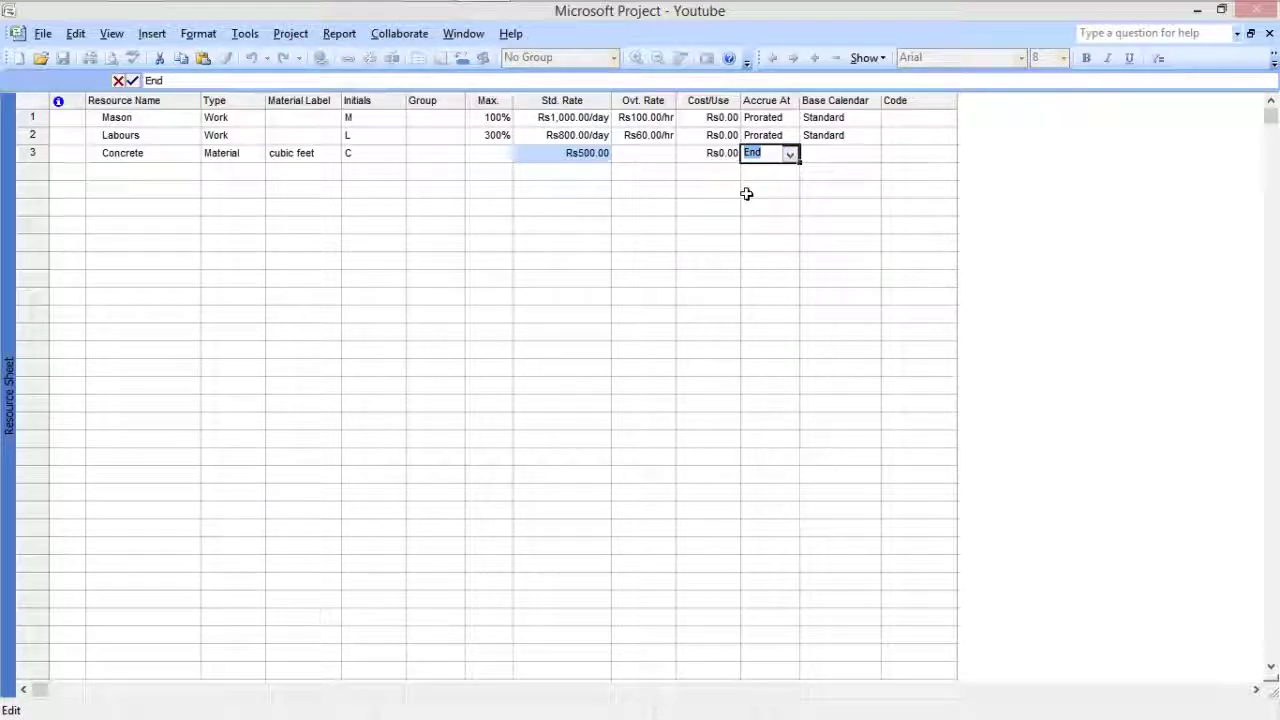
pyautogui.click(812, 158)
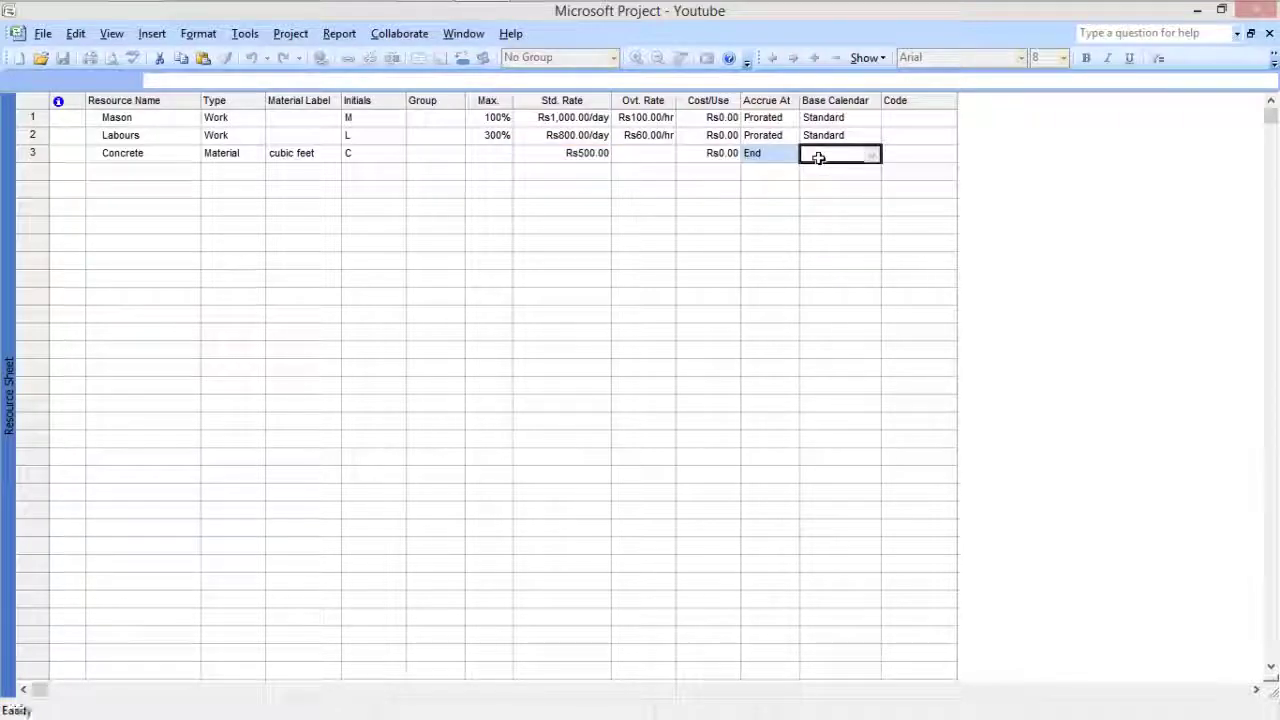
# Add a fourth resource named Meeting below Concrete
pyautogui.click(163, 171)
pyautogui.write('Meet')
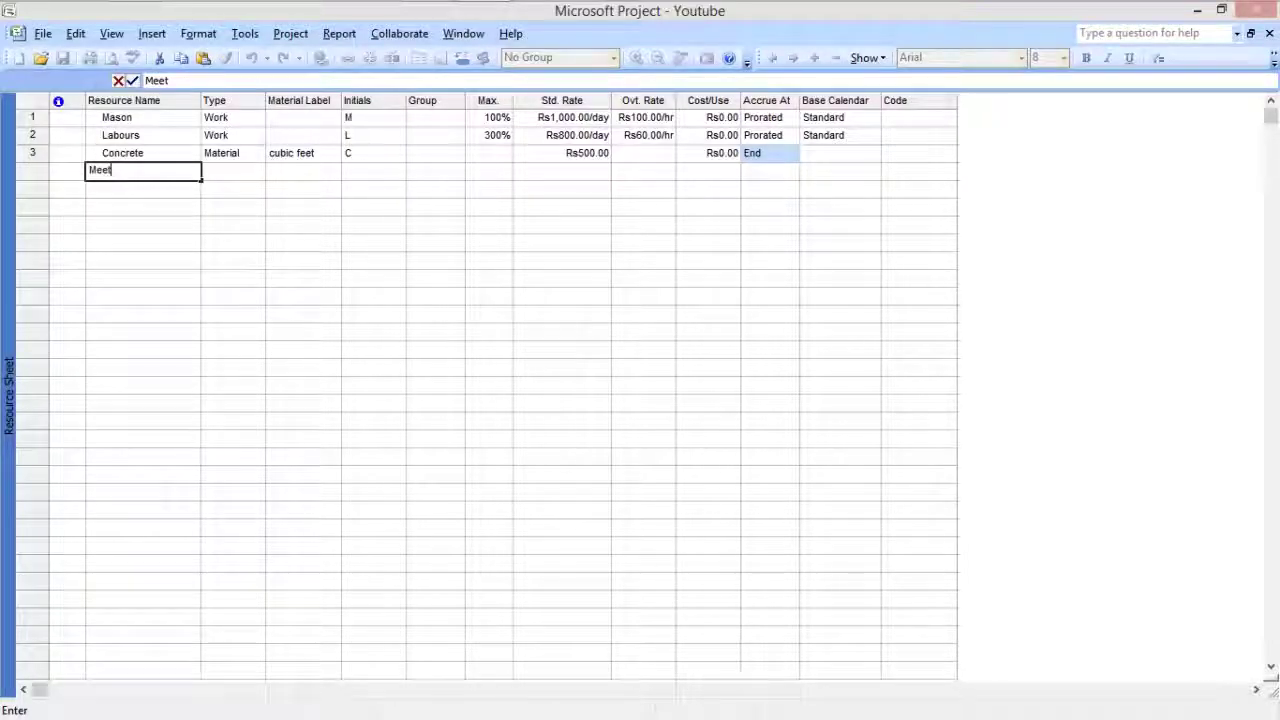
pyautogui.write('ing')
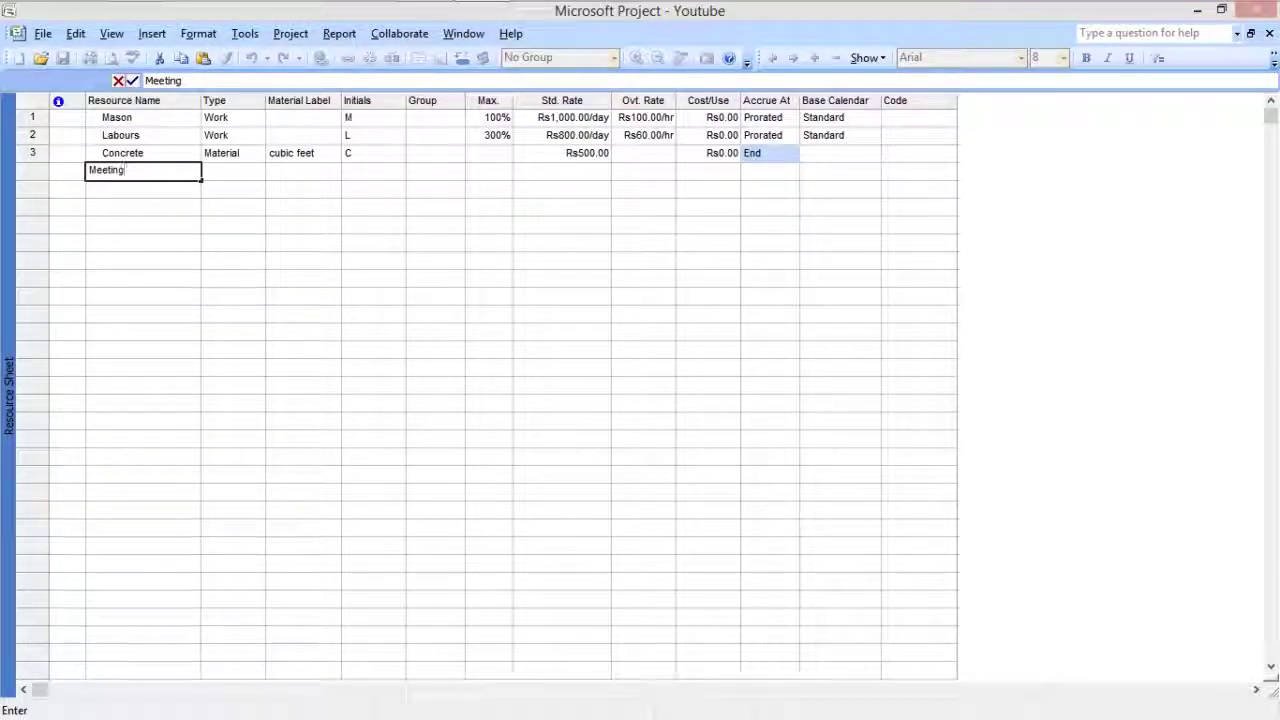
pyautogui.press('Tab')
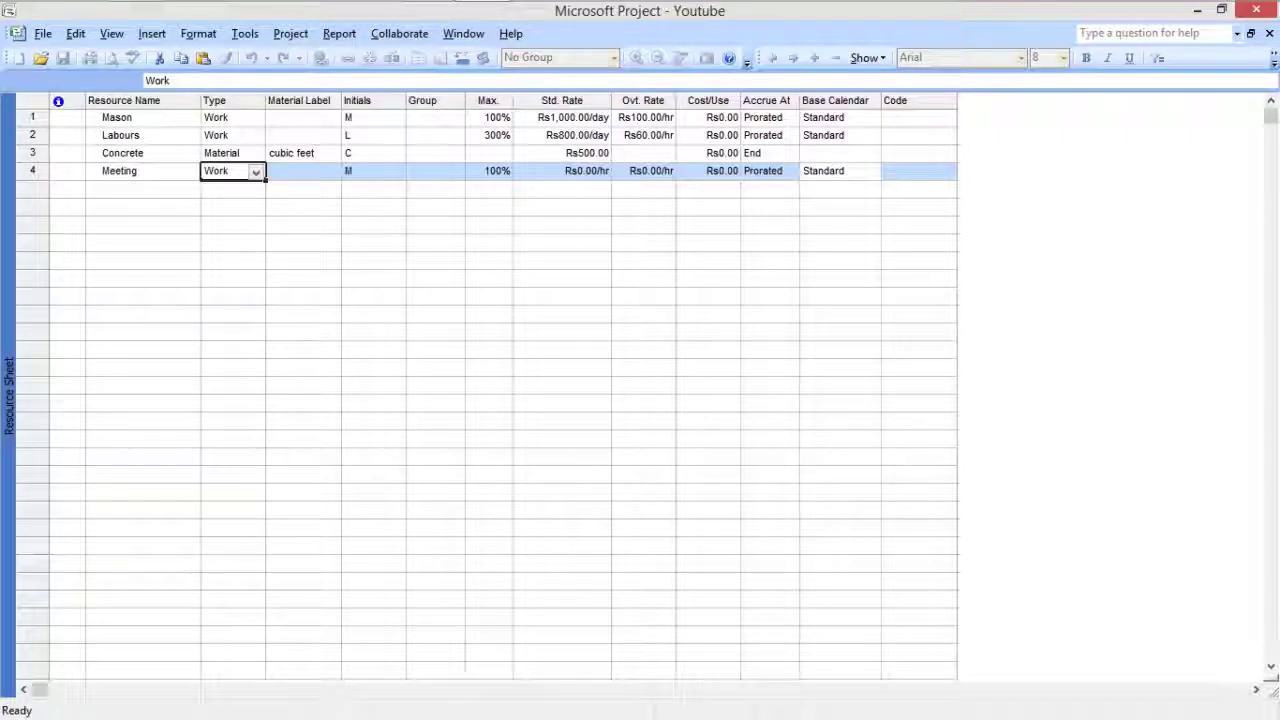
# Change the resource type of Meeting to Cost
pyautogui.click(256, 172)
pyautogui.click(262, 175)
pyautogui.click(262, 175)
pyautogui.press('Down')
pyautogui.press('Down')
pyautogui.press('Return')
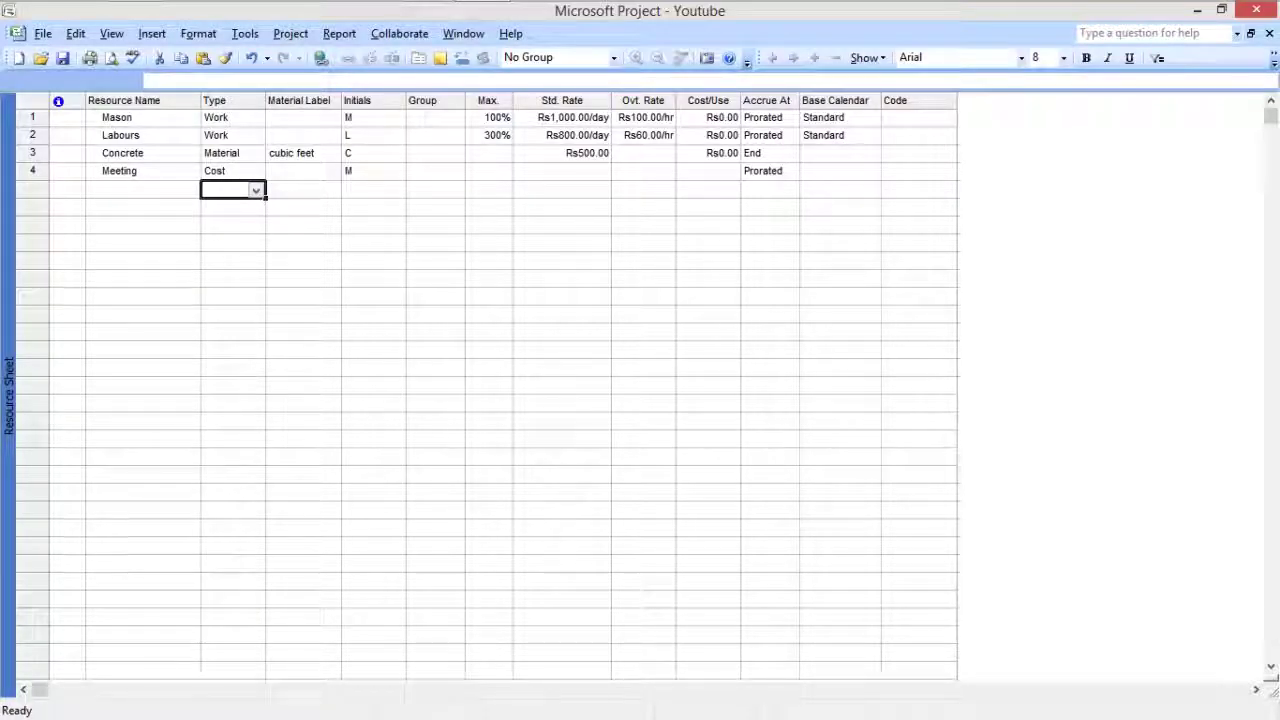
pyautogui.click(229, 172)
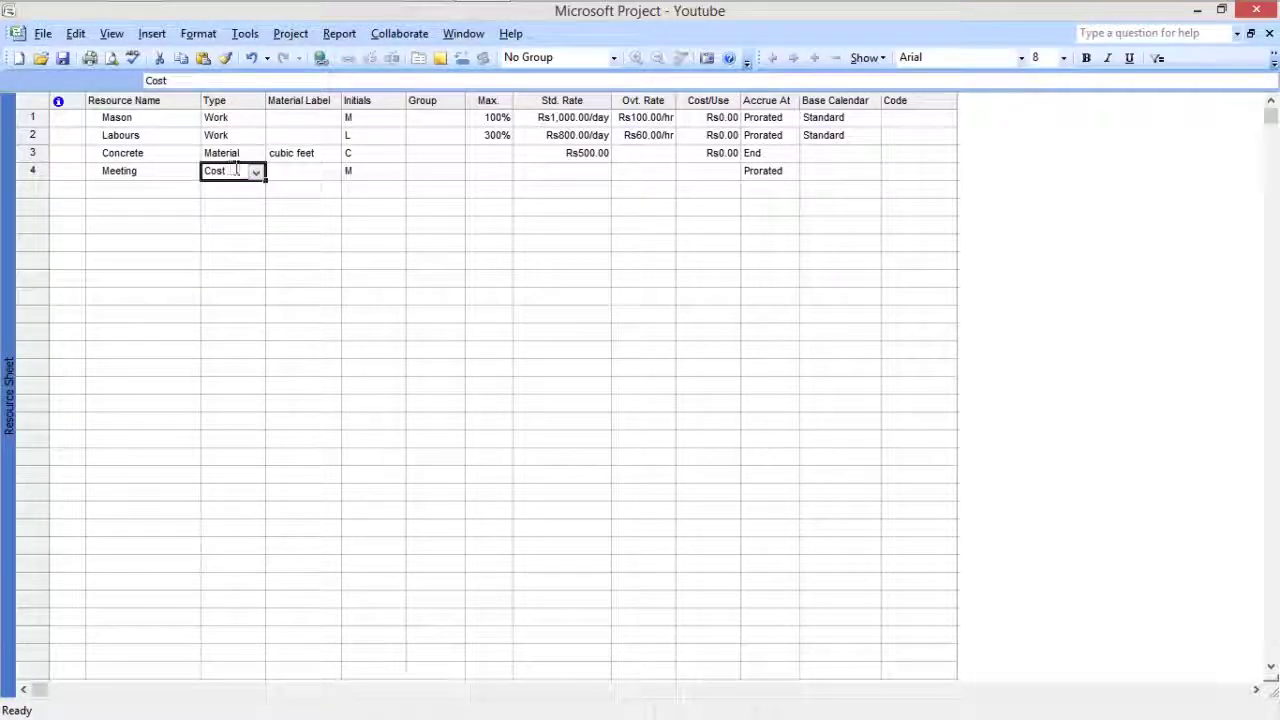
pyautogui.click(277, 171)
pyautogui.click(438, 172)
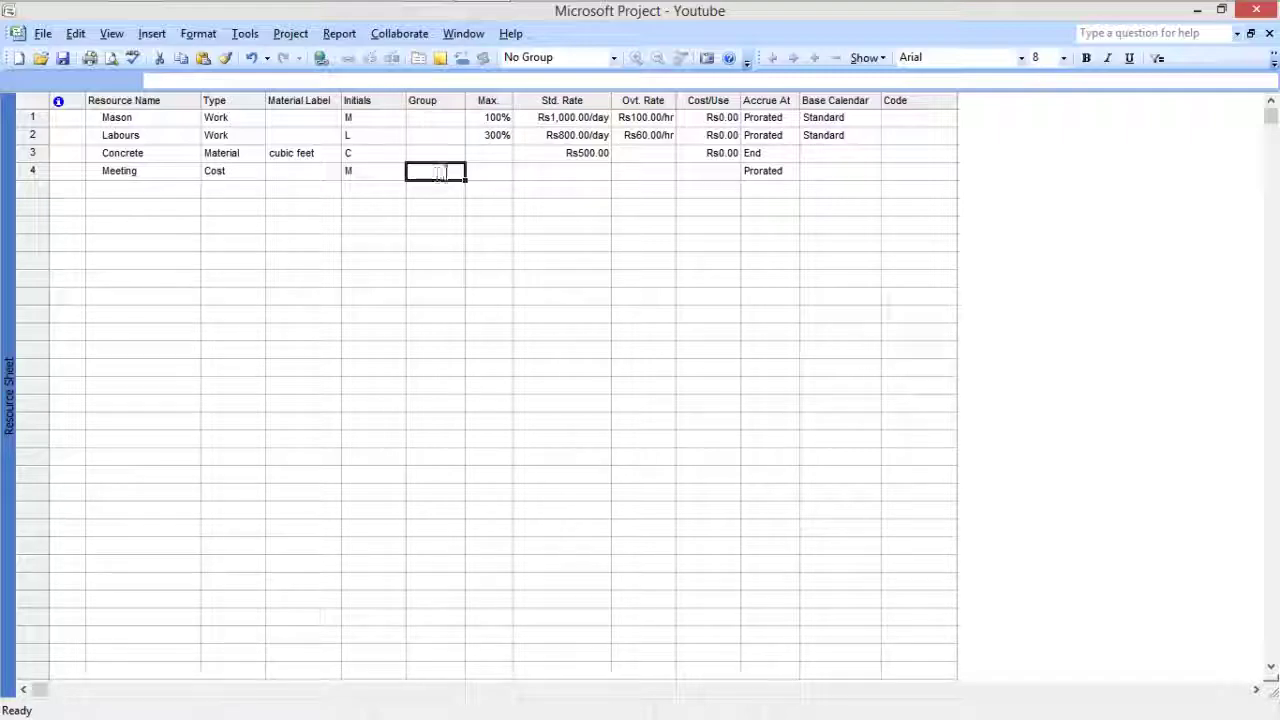
pyautogui.click(500, 171)
pyautogui.click(543, 171)
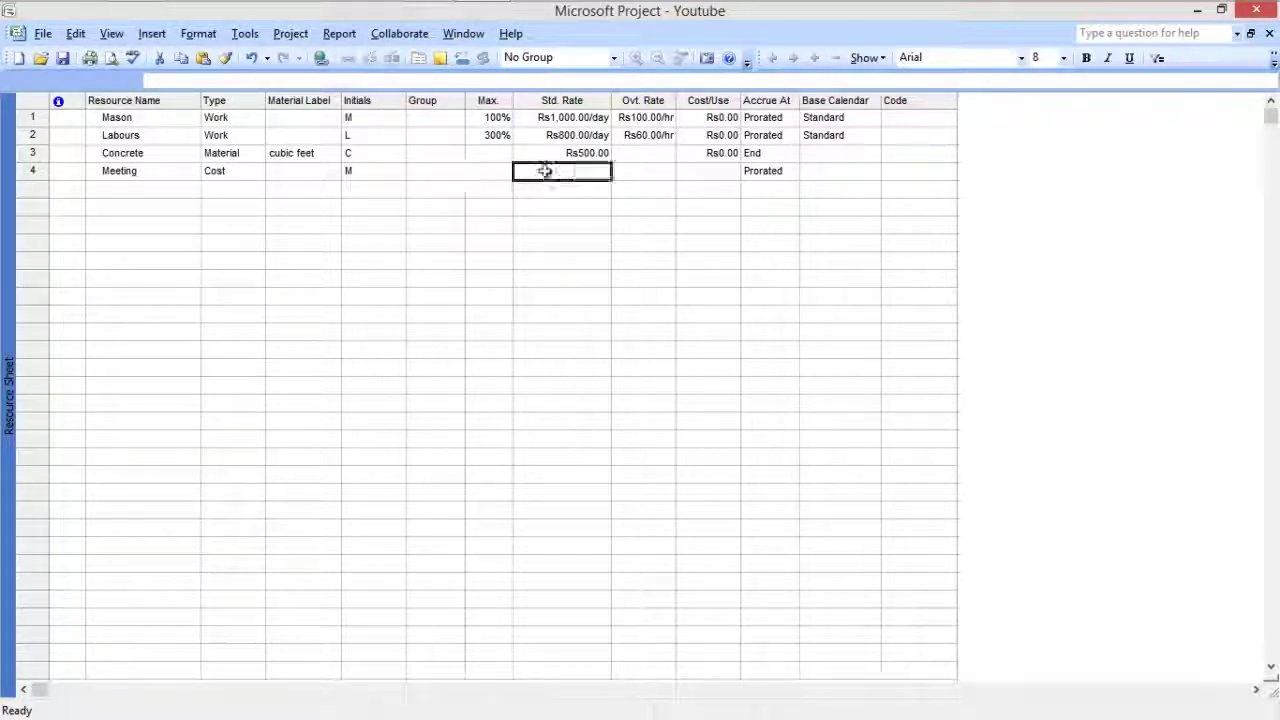
pyautogui.click(668, 172)
pyautogui.click(703, 189)
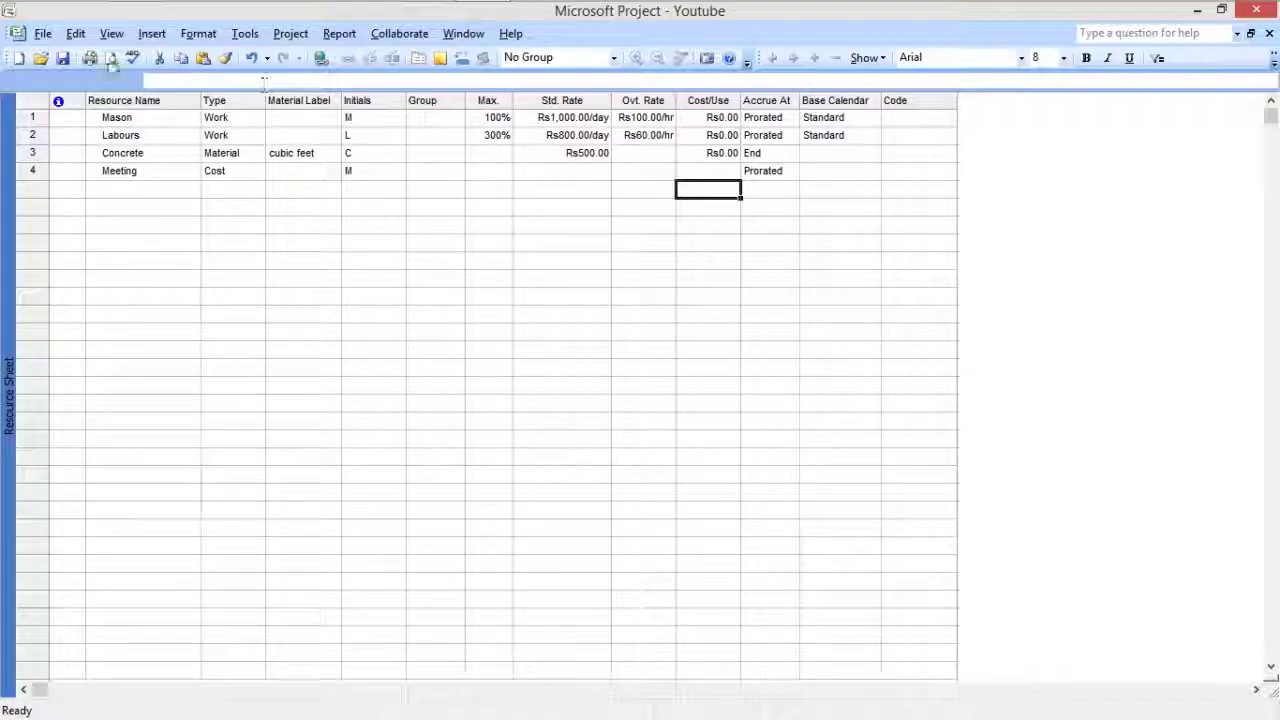
# Save the project with the completed resource list
pyautogui.click(62, 57)
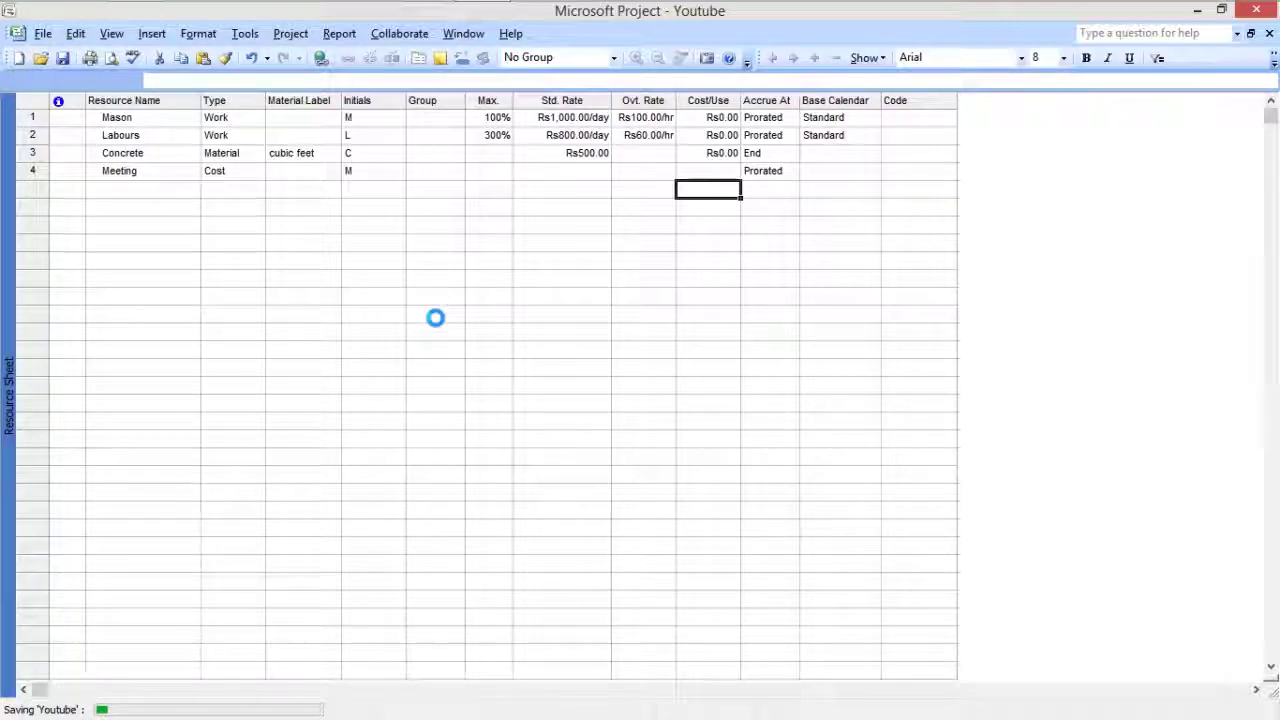